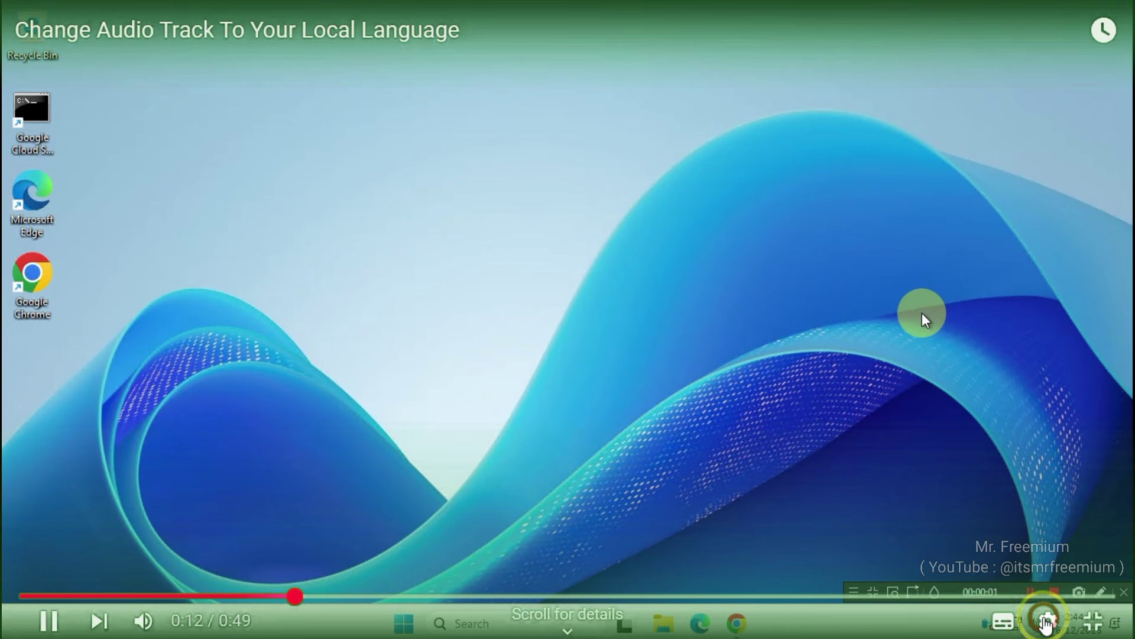
pyautogui.click(1047, 622)
pyautogui.click(915, 405)
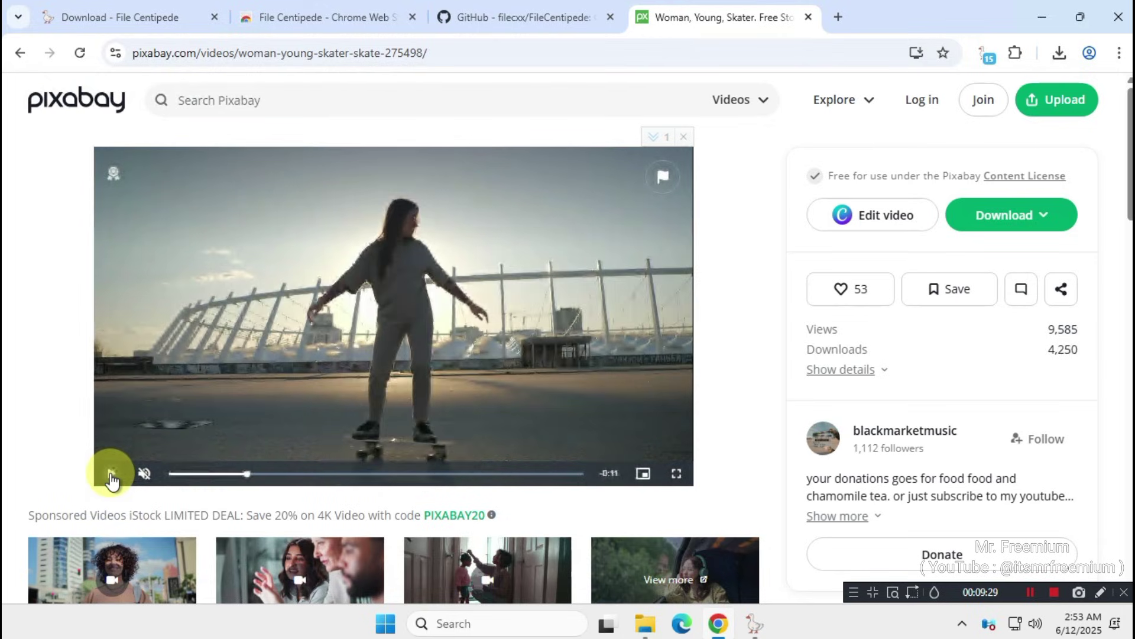
pyautogui.click(110, 473)
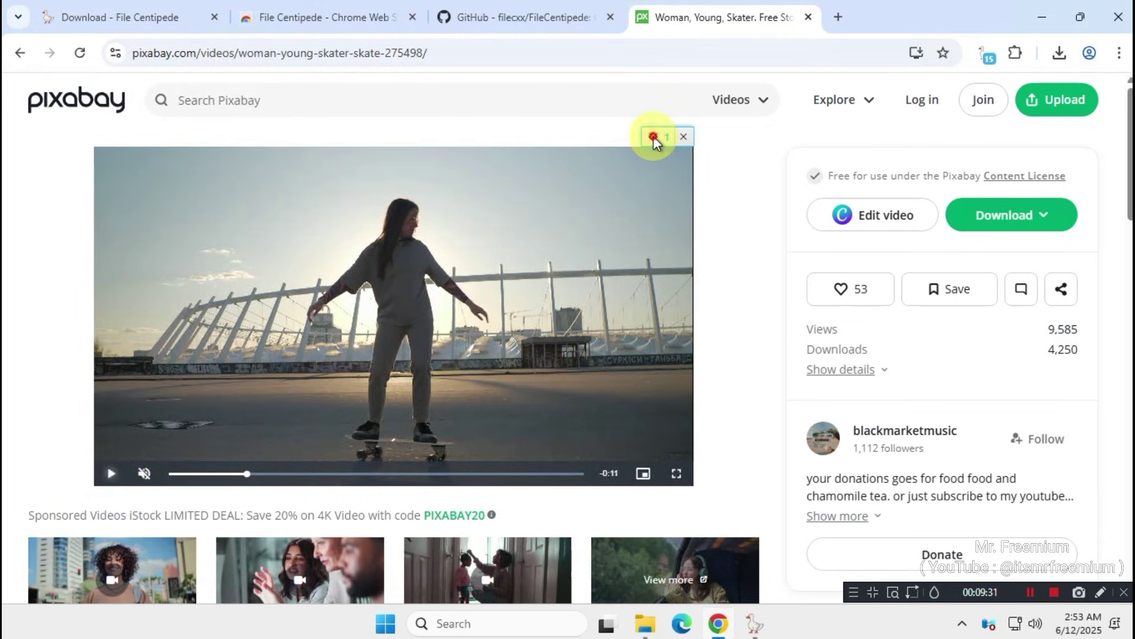
pyautogui.moveTo(654, 141)
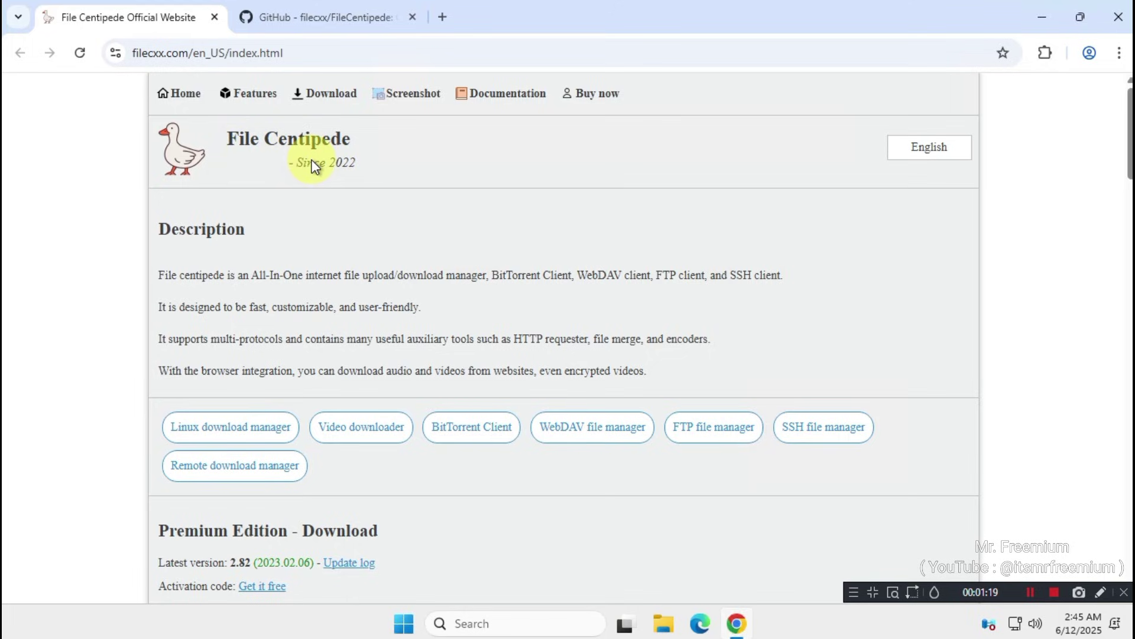
# Step: Read the description on the File Centipede official website and look over the project's GitHub repository page, including its releases
pyautogui.moveTo(163, 228); pyautogui.dragTo(161, 275)
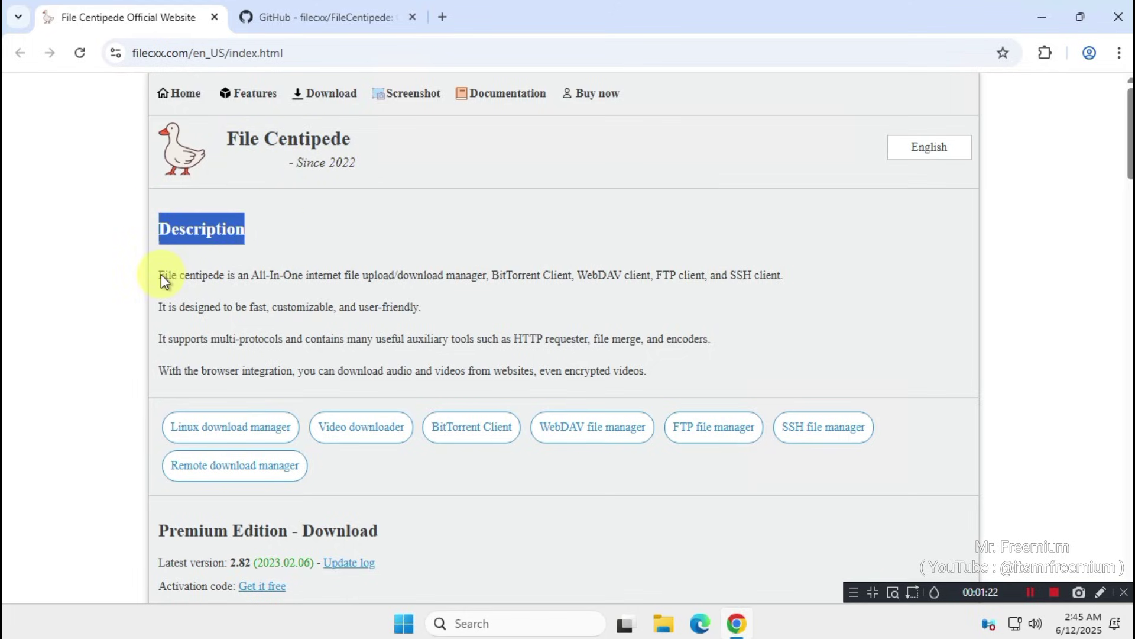
pyautogui.click(528, 275)
pyautogui.moveTo(528, 275); pyautogui.dragTo(786, 278)
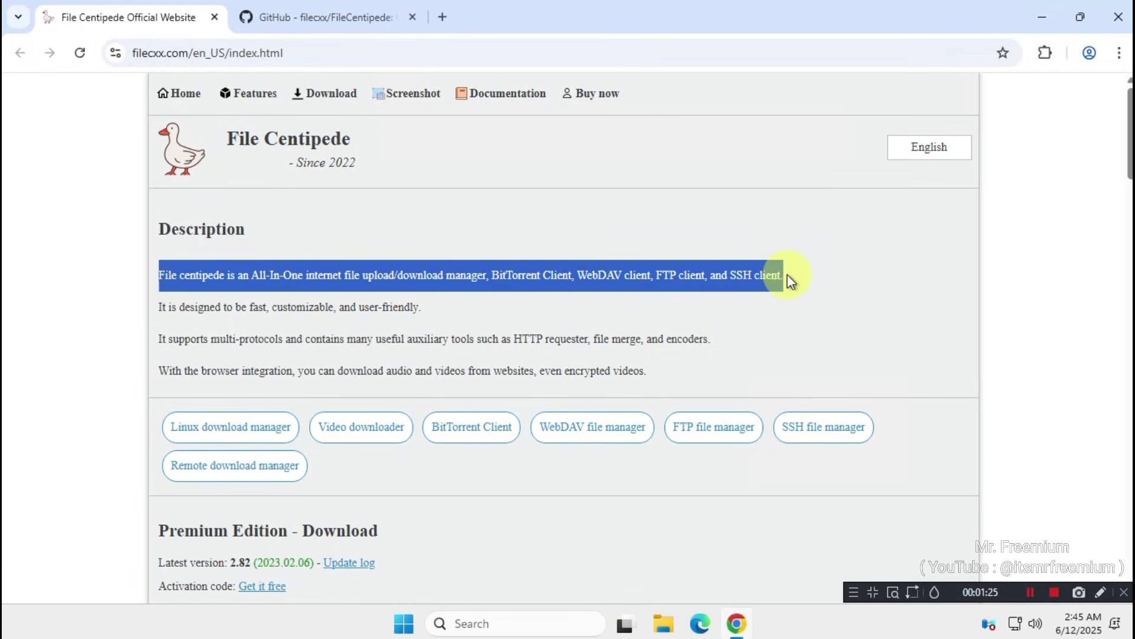
pyautogui.click(926, 283)
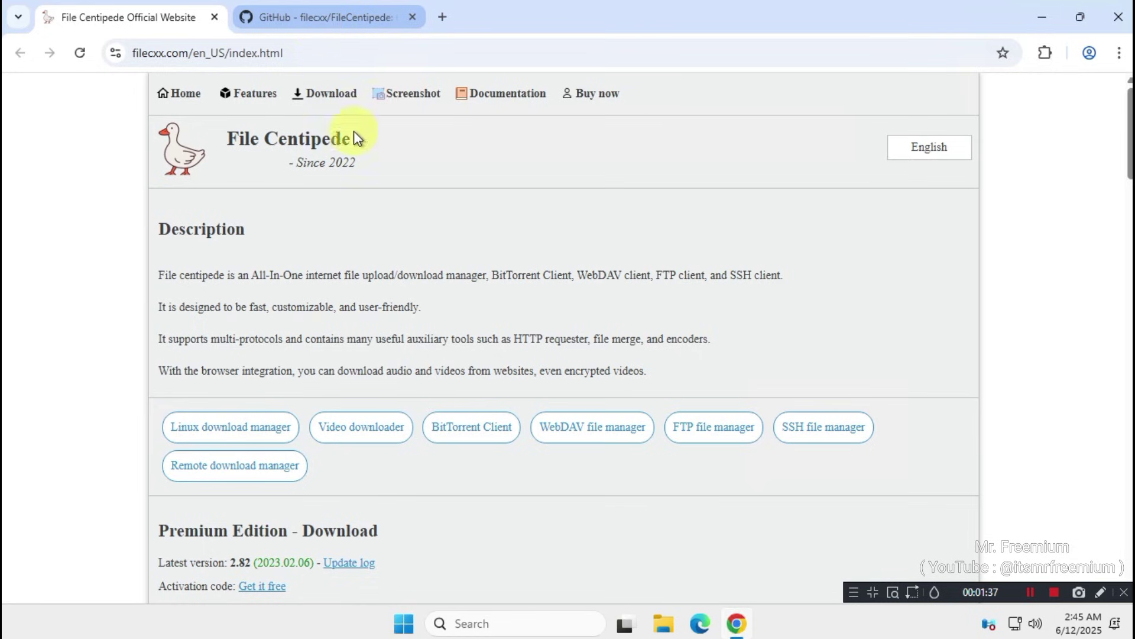
pyautogui.hotkey('ctrl', 'Tab')
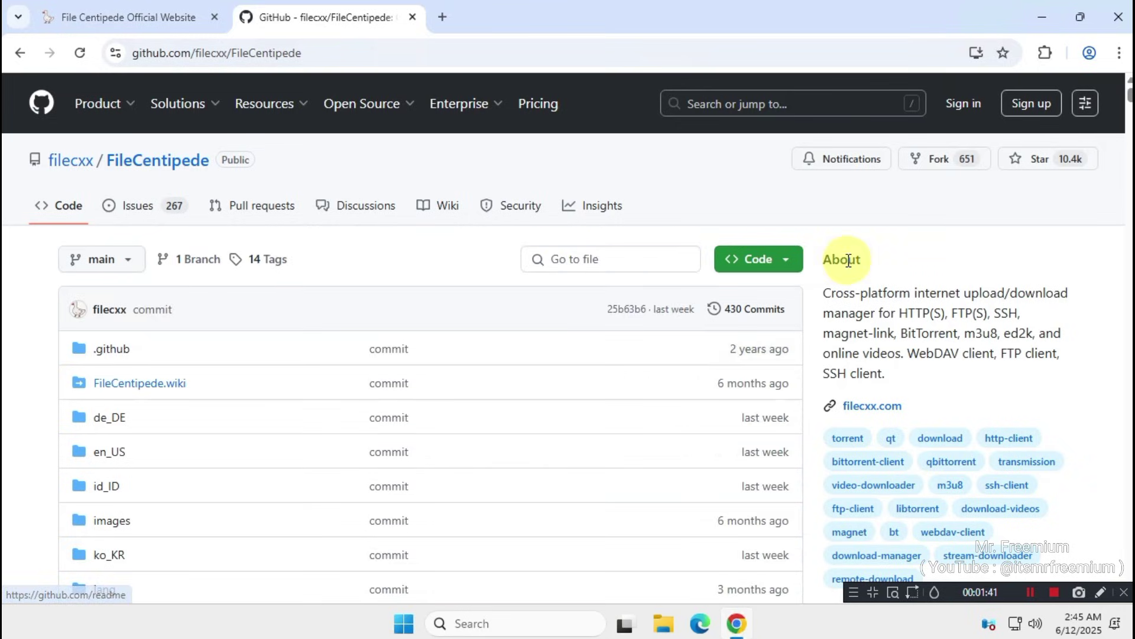
pyautogui.scroll(-7, 849, 260)
pyautogui.scroll(-9, 848, 267)
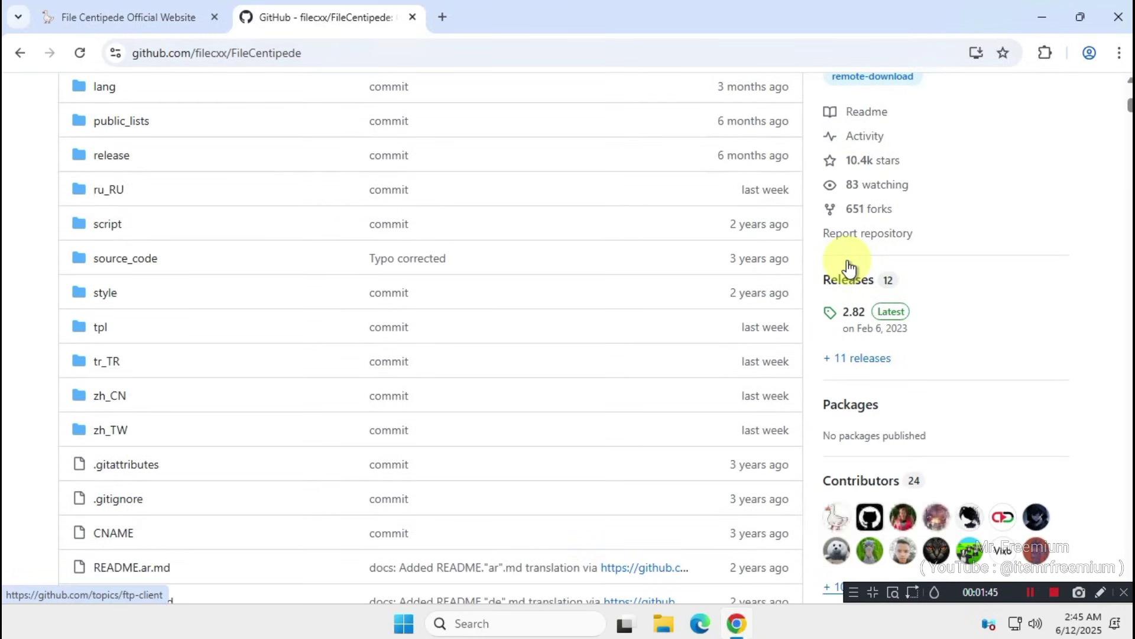
pyautogui.scroll(13, 849, 266)
pyautogui.scroll(3, 847, 260)
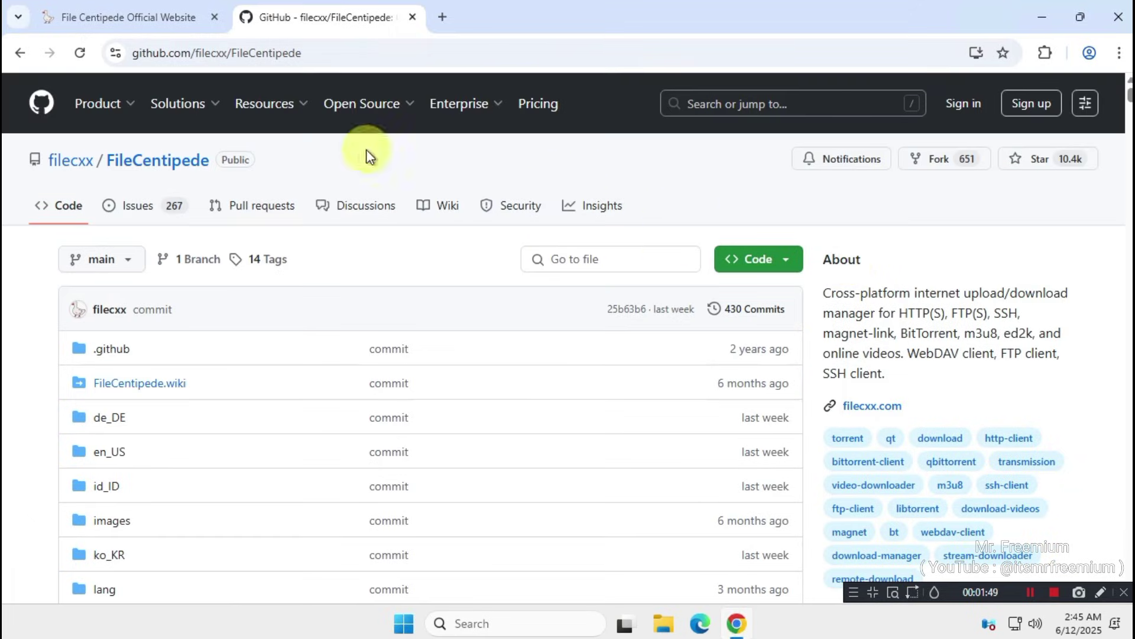
# Step: Download the Windows x64 build of File Centipede from the first download link on the official website
pyautogui.click(117, 18)
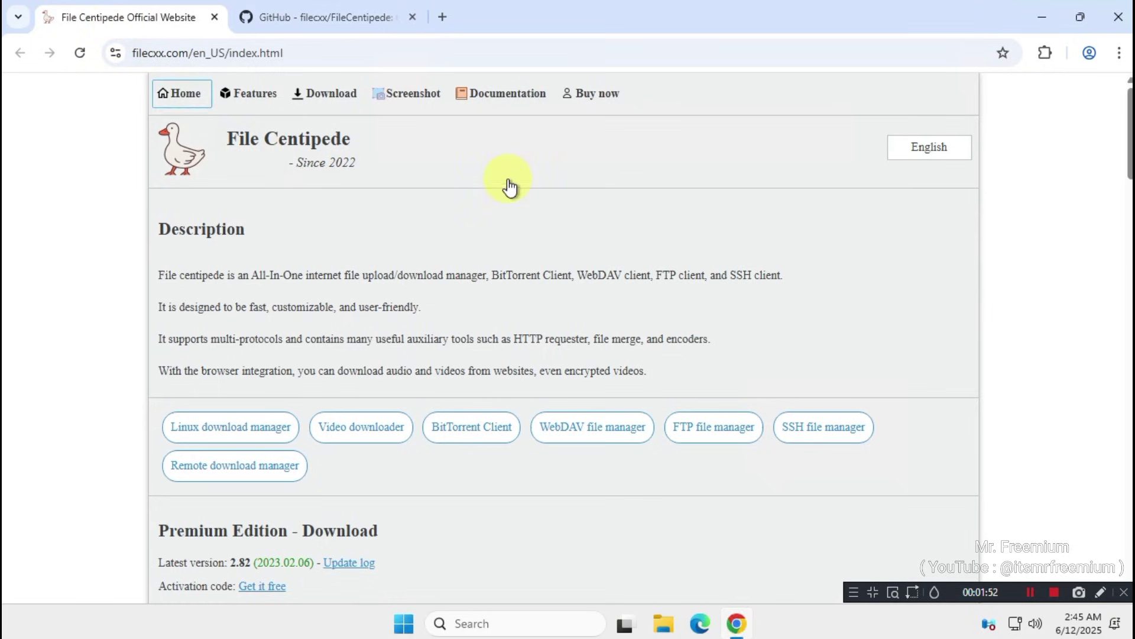
pyautogui.click(329, 103)
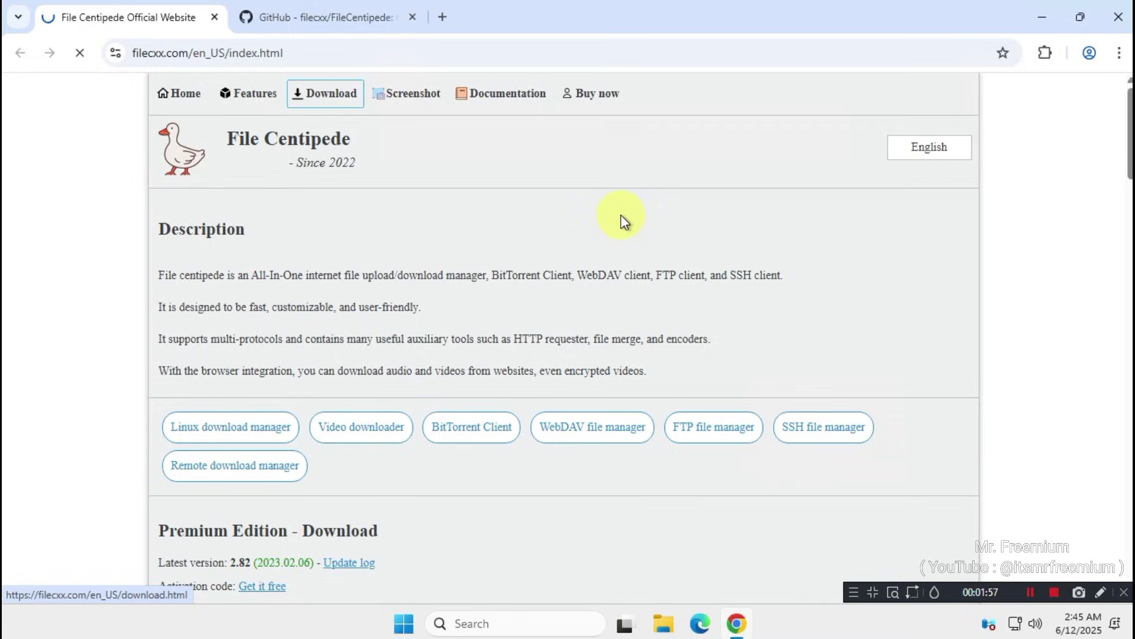
pyautogui.moveTo(160, 306); pyautogui.dragTo(347, 310)
pyautogui.moveTo(168, 381); pyautogui.dragTo(418, 380)
pyautogui.click(420, 388)
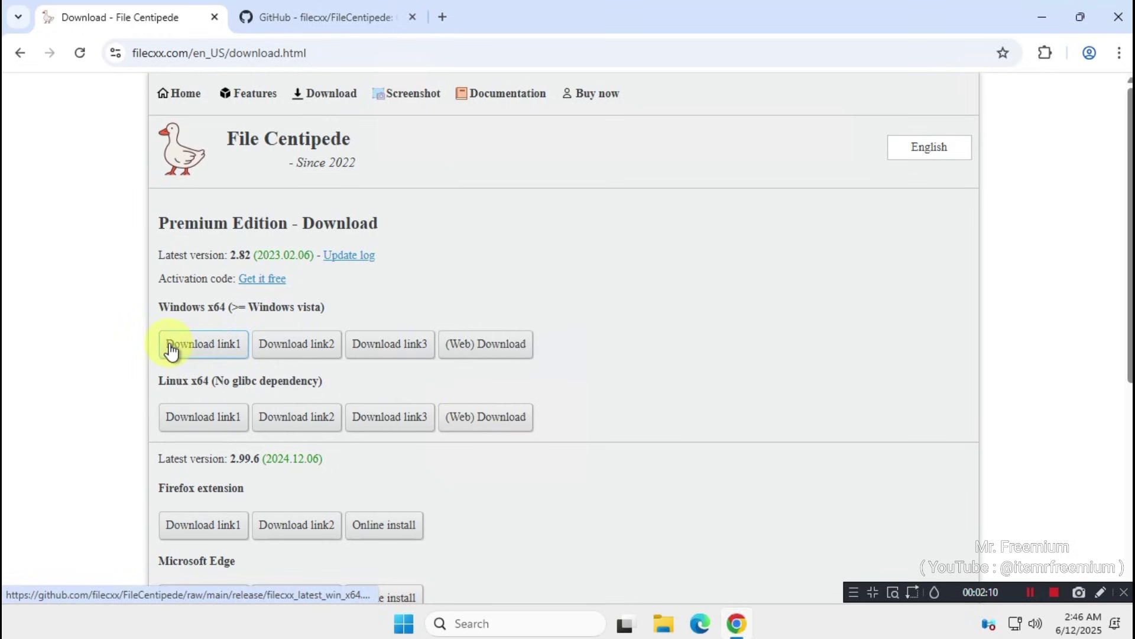
pyautogui.click(239, 350)
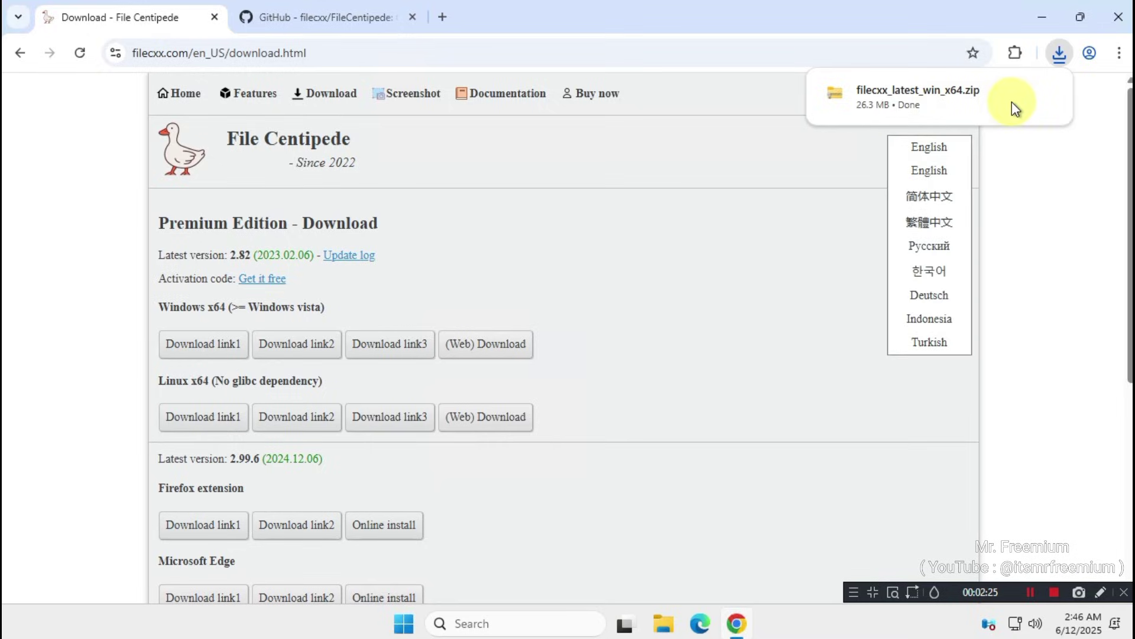
# Step: Locate the downloaded filecxx_latest_win_x64 archive in its folder and extract it to the suggested destination
pyautogui.click(1013, 98)
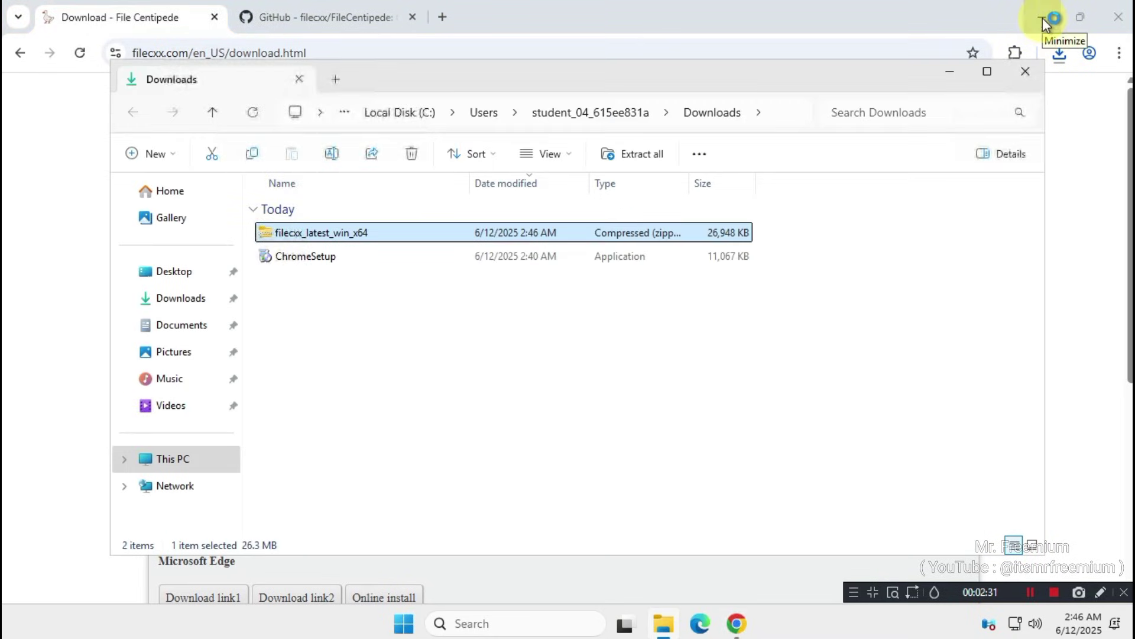
pyautogui.click(1042, 18)
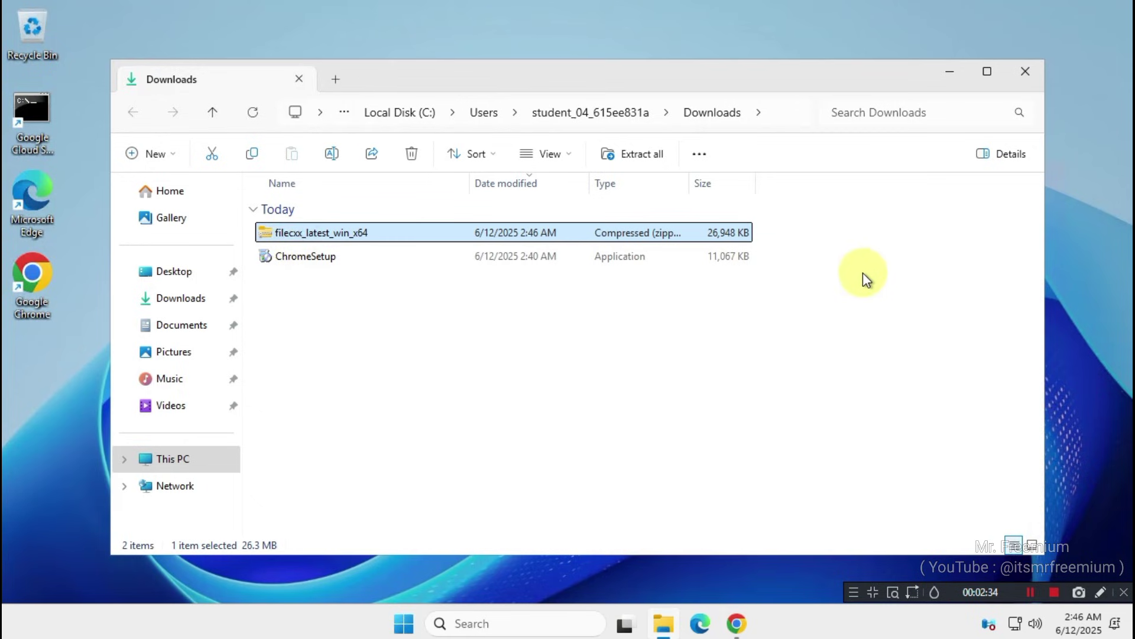
pyautogui.rightClick(435, 235)
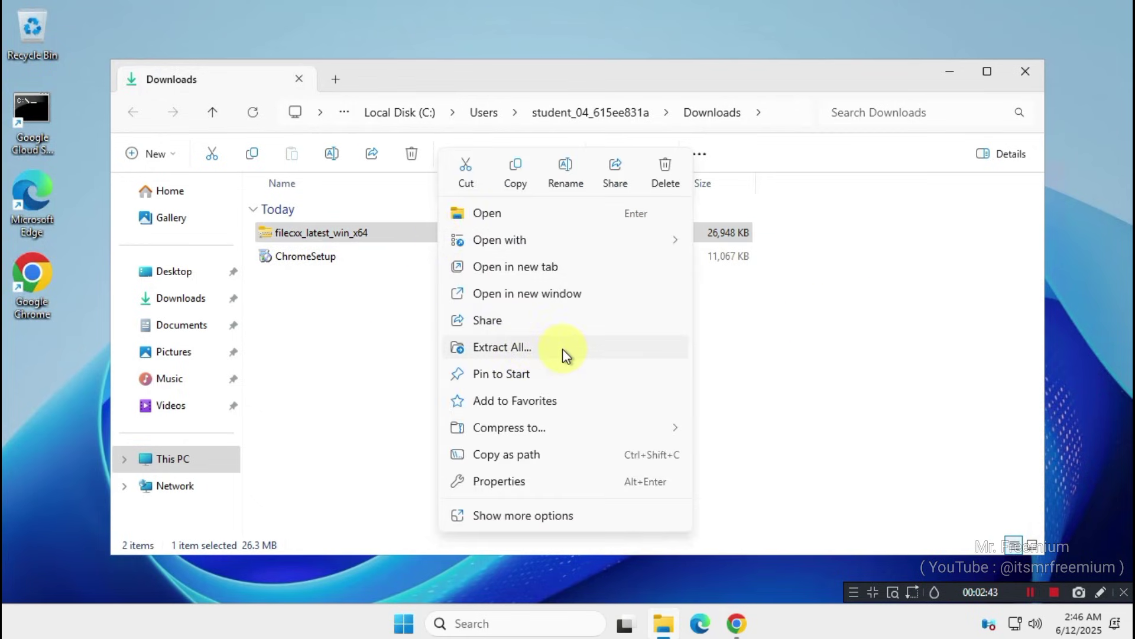
pyautogui.click(601, 354)
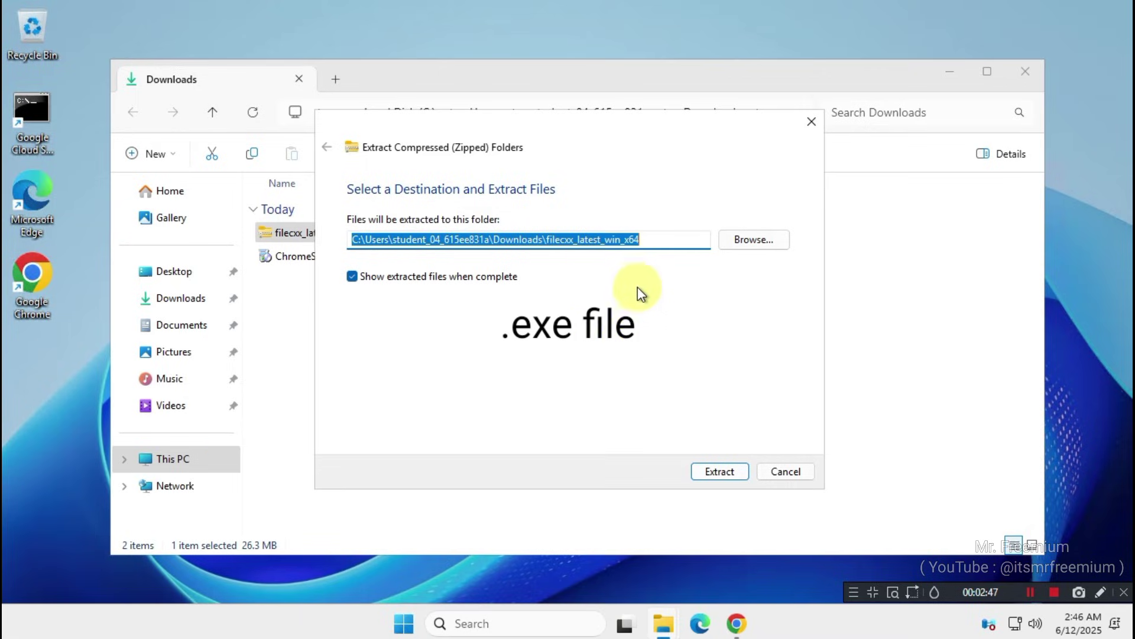
pyautogui.click(738, 472)
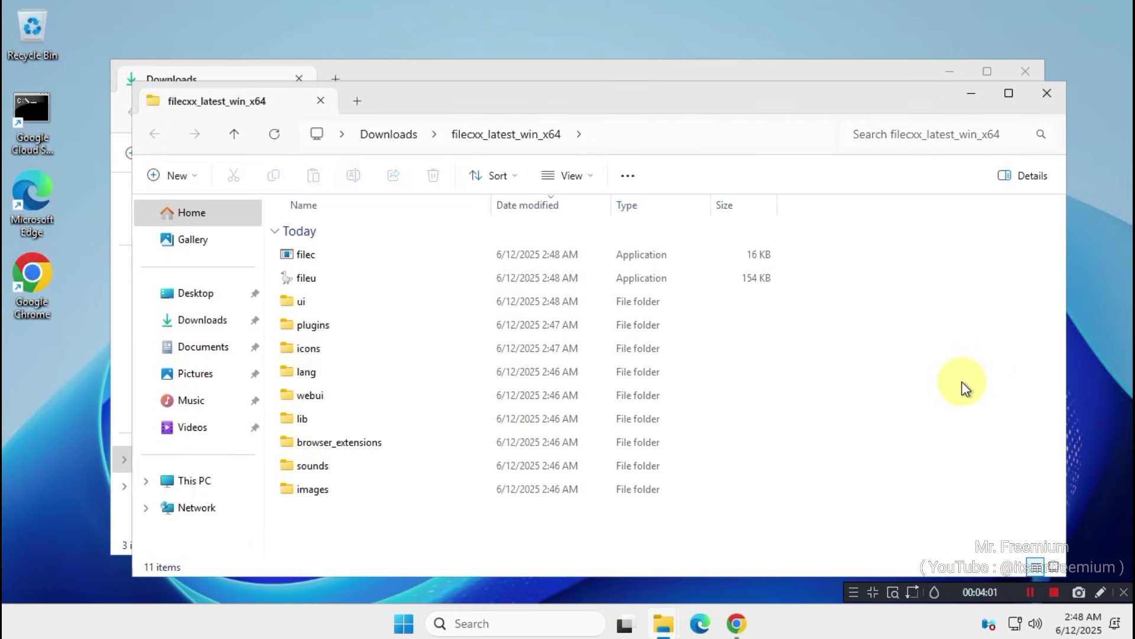
# Step: Launch the fileu application from the extracted filecxx_latest_win_x64 folder and minimize the folder window
pyautogui.click(1063, 97)
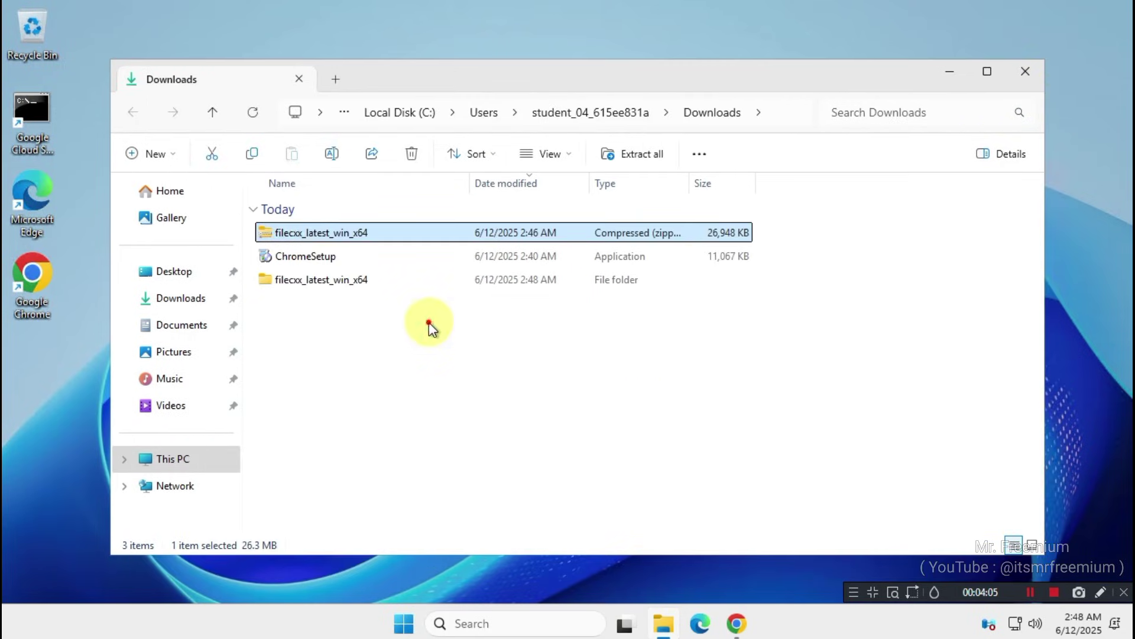
pyautogui.click(402, 282)
pyautogui.doubleClick(402, 282)
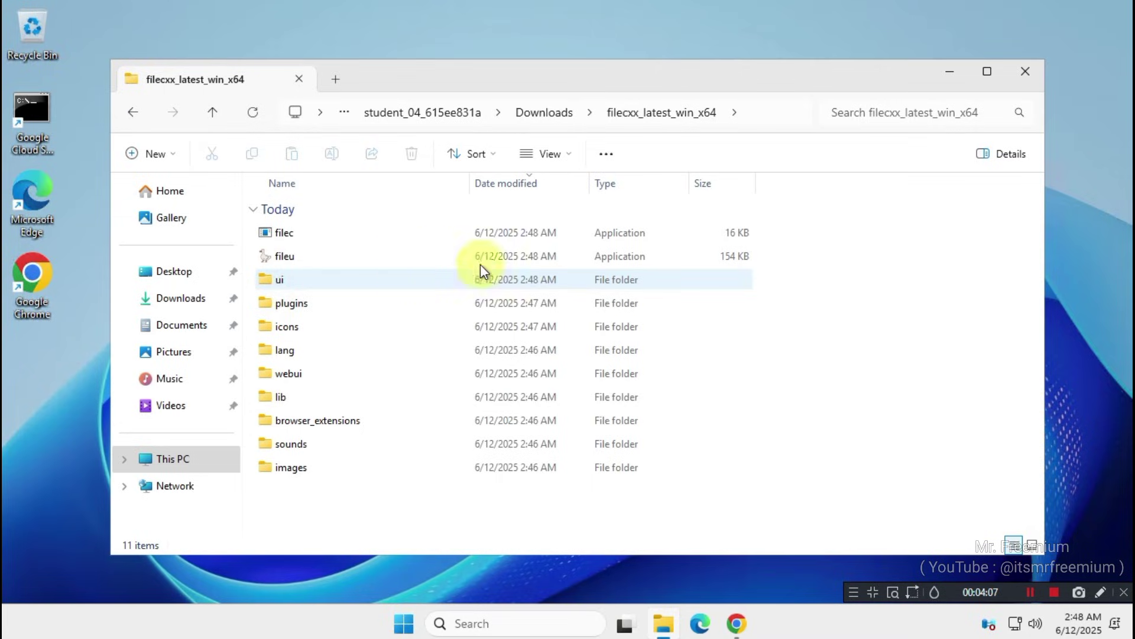
pyautogui.click(987, 71)
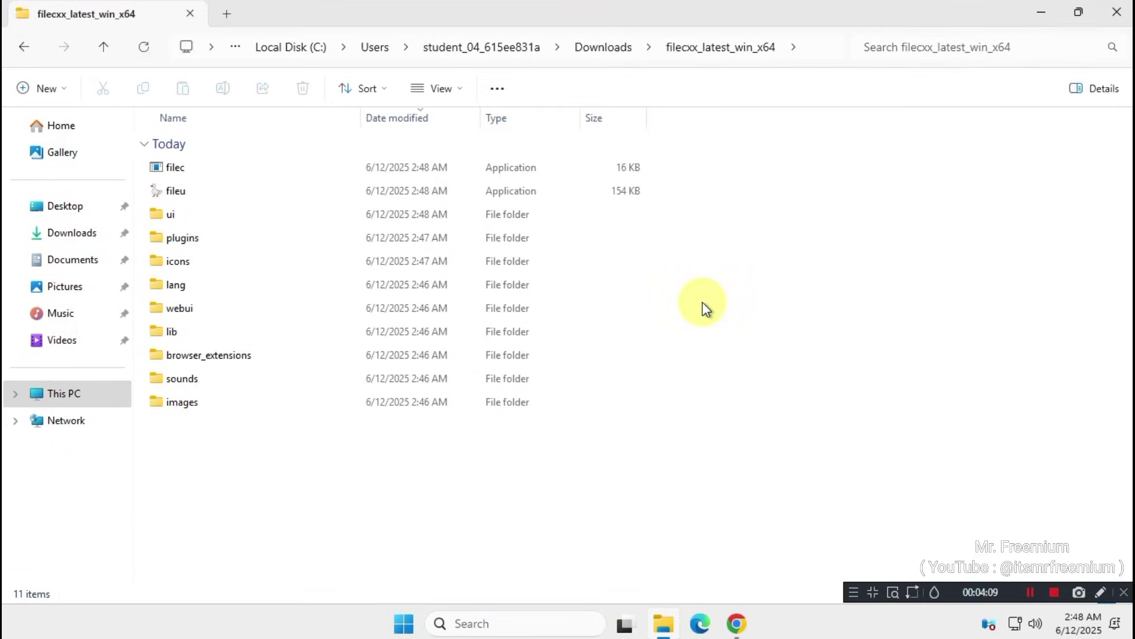
pyautogui.click(206, 190)
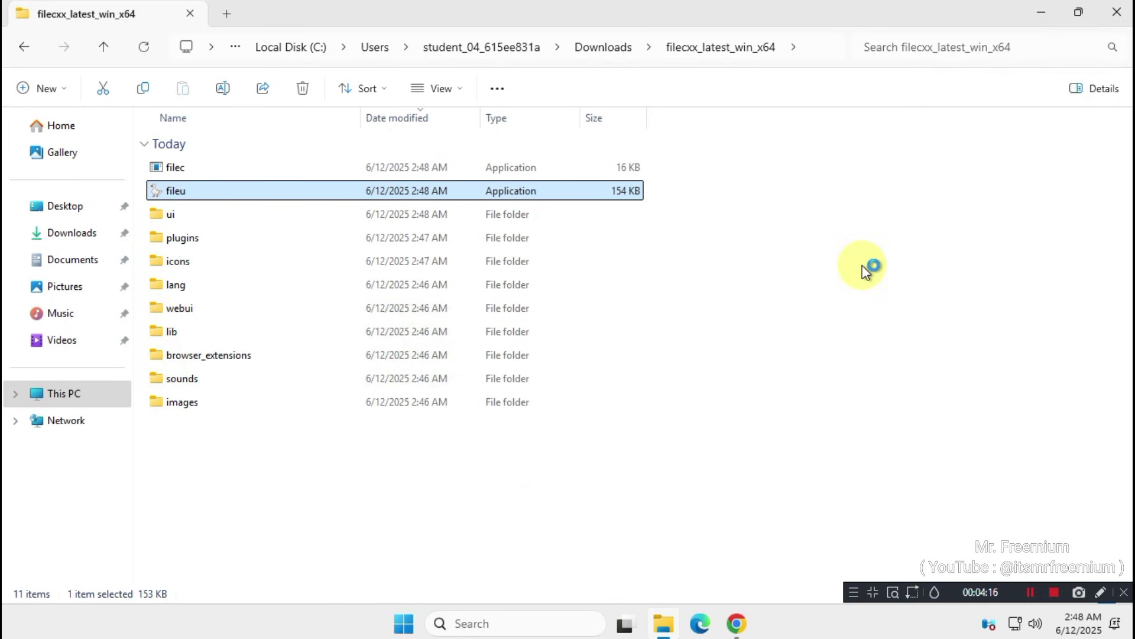
pyautogui.click(1041, 13)
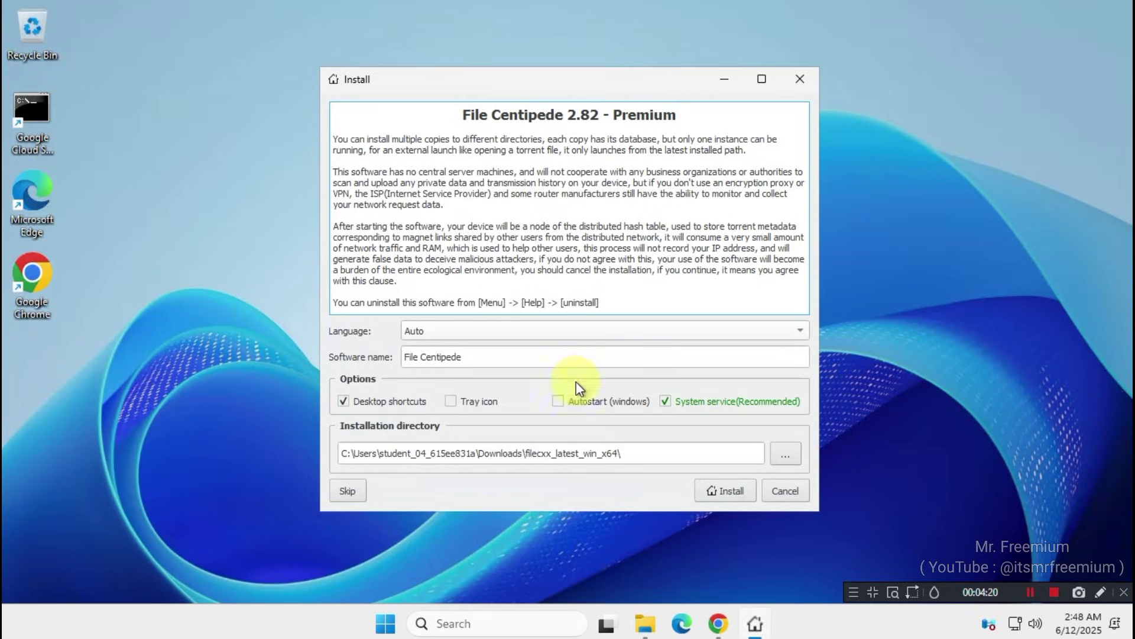
# Step: Install File Centipede with the Tray icon option enabled and allow filec.exe to make changes to the device
pyautogui.click(454, 401)
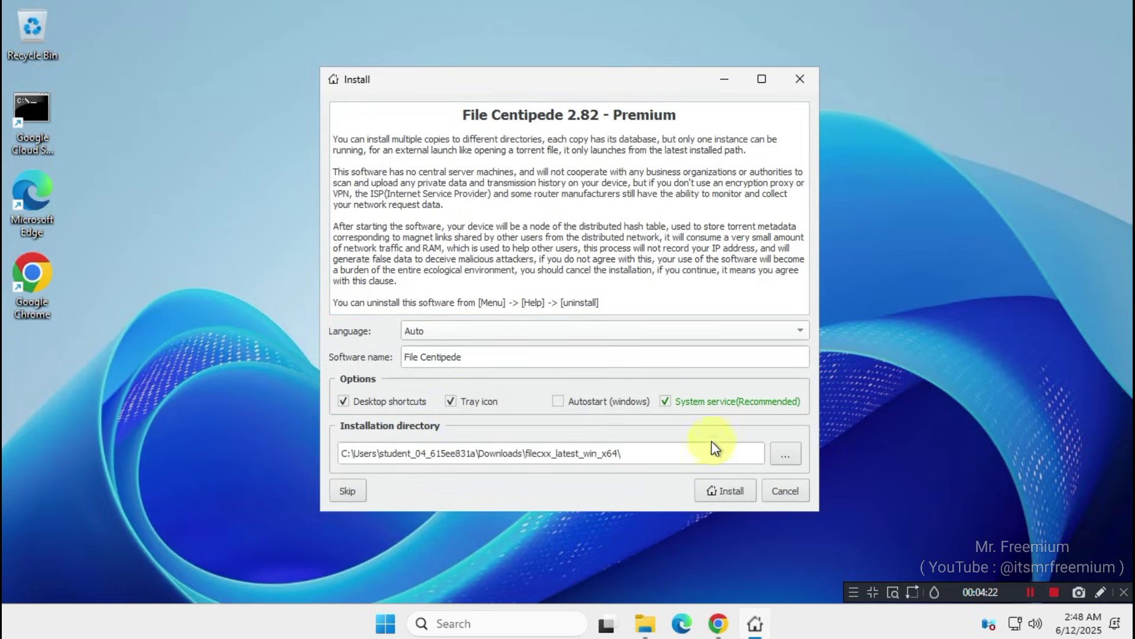
pyautogui.click(737, 491)
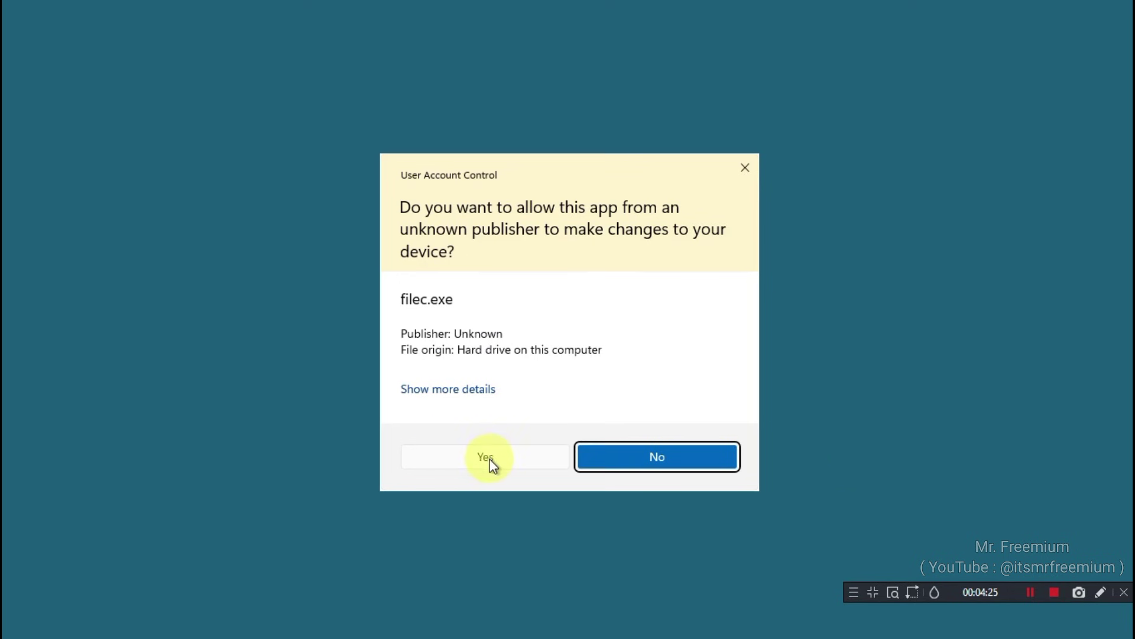
pyautogui.click(527, 458)
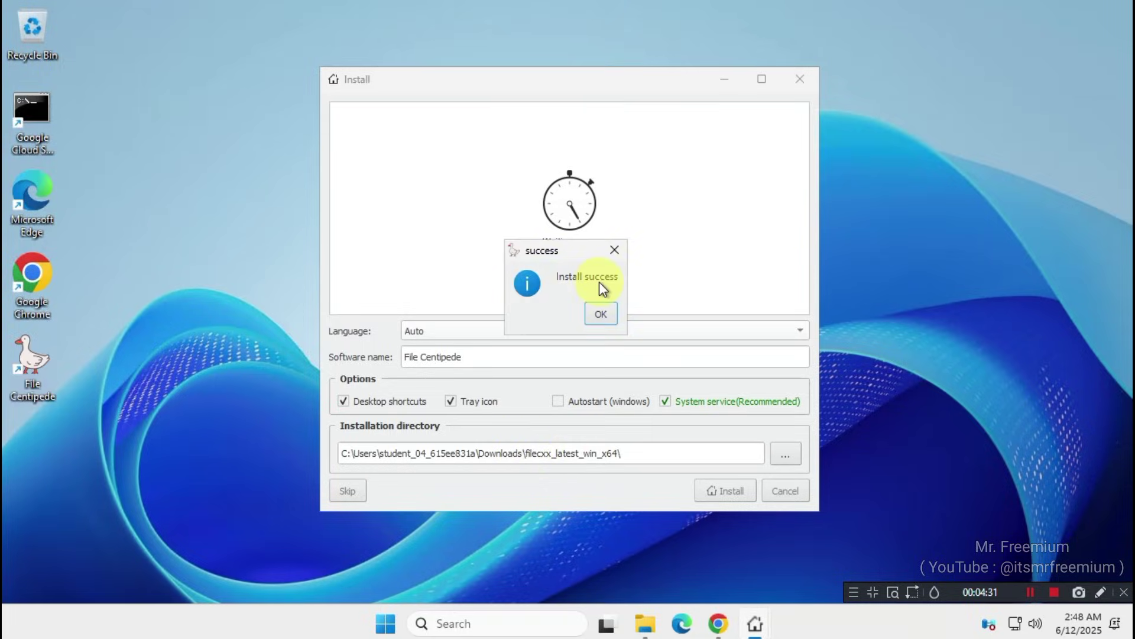
pyautogui.click(602, 315)
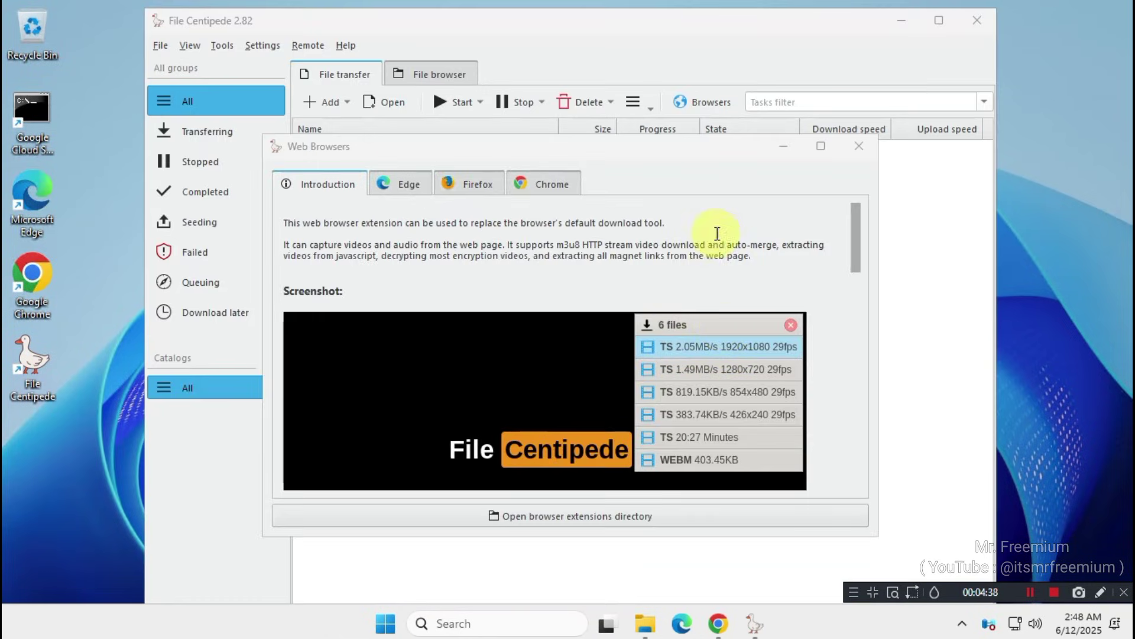
# Step: Close the Web Browsers introduction window and reposition the File Centipede main window on the desktop
pyautogui.click(860, 148)
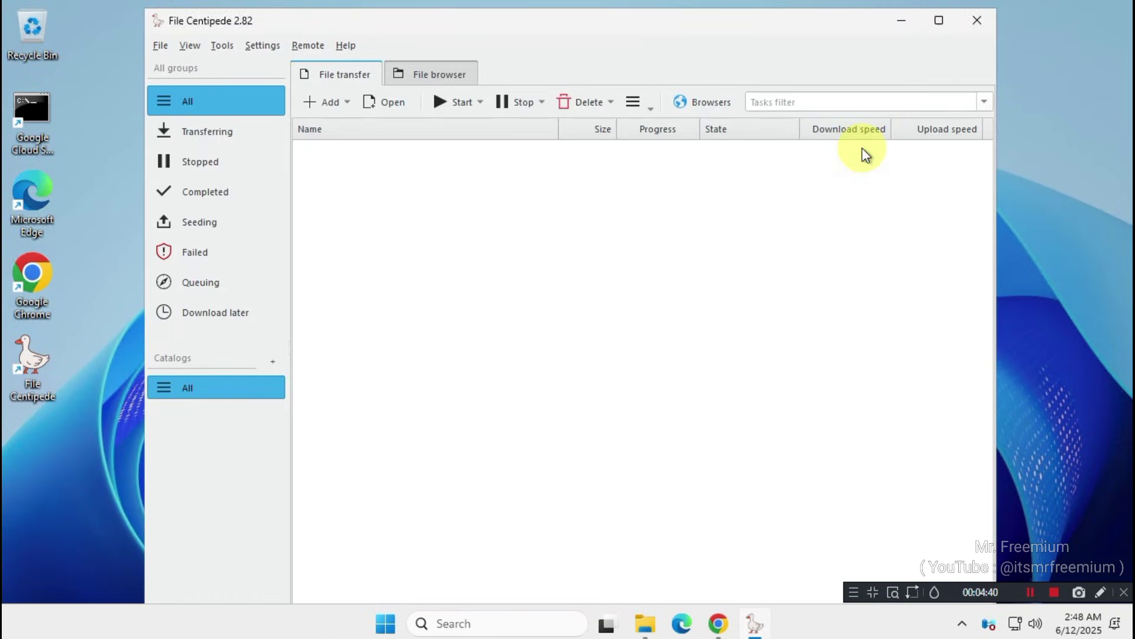
pyautogui.moveTo(849, 9); pyautogui.dragTo(822, 186)
pyautogui.moveTo(680, 200); pyautogui.dragTo(686, 87)
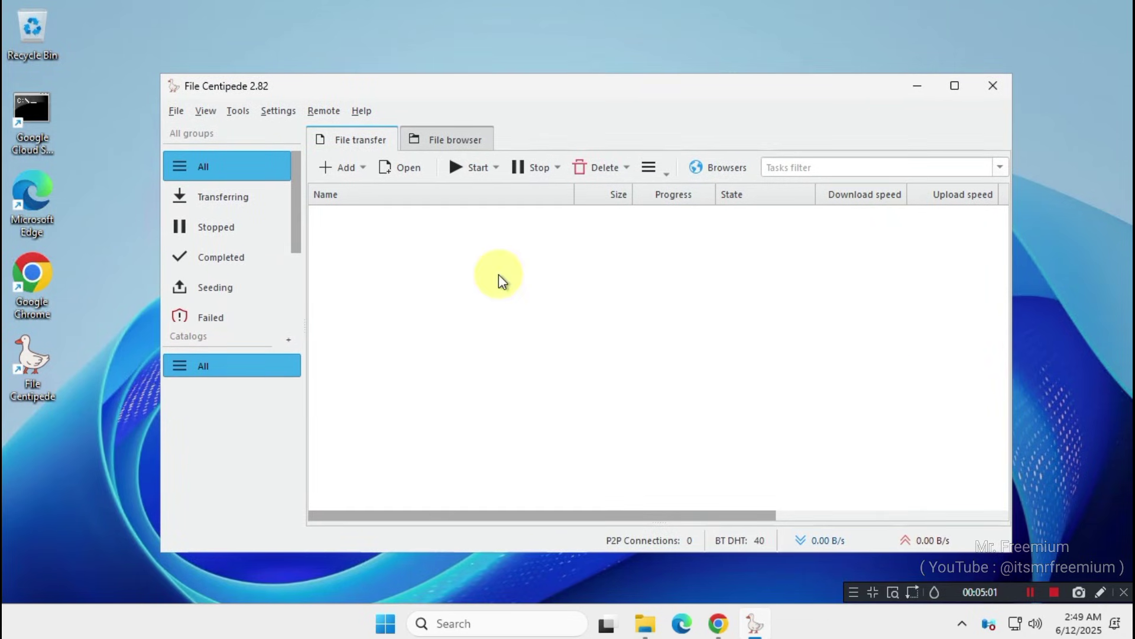
pyautogui.click(177, 113)
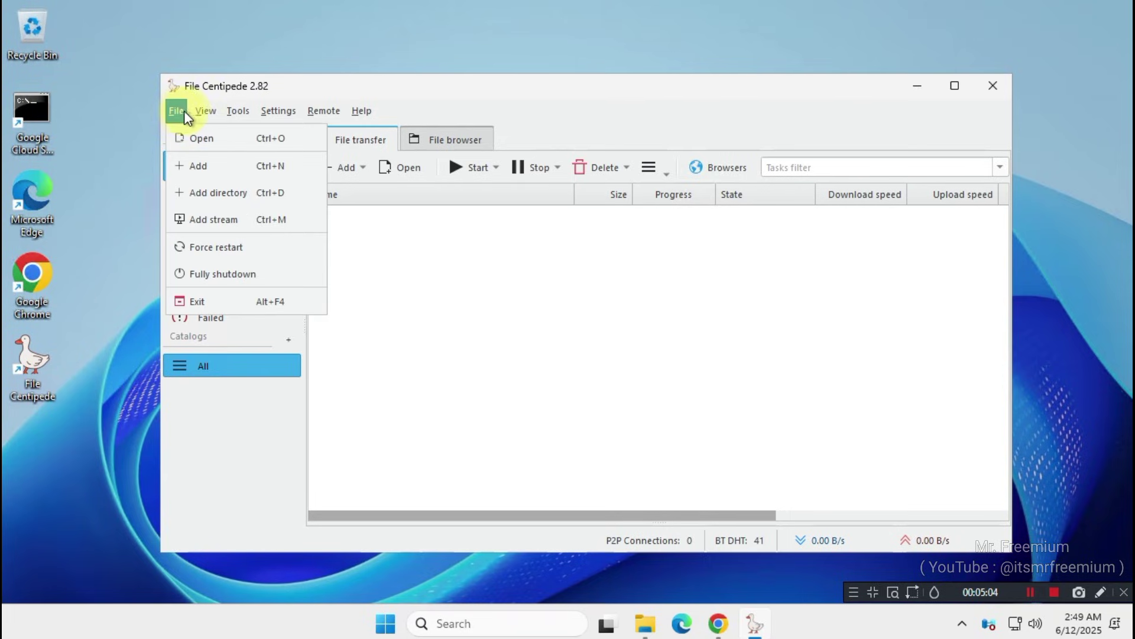
pyautogui.click(204, 111)
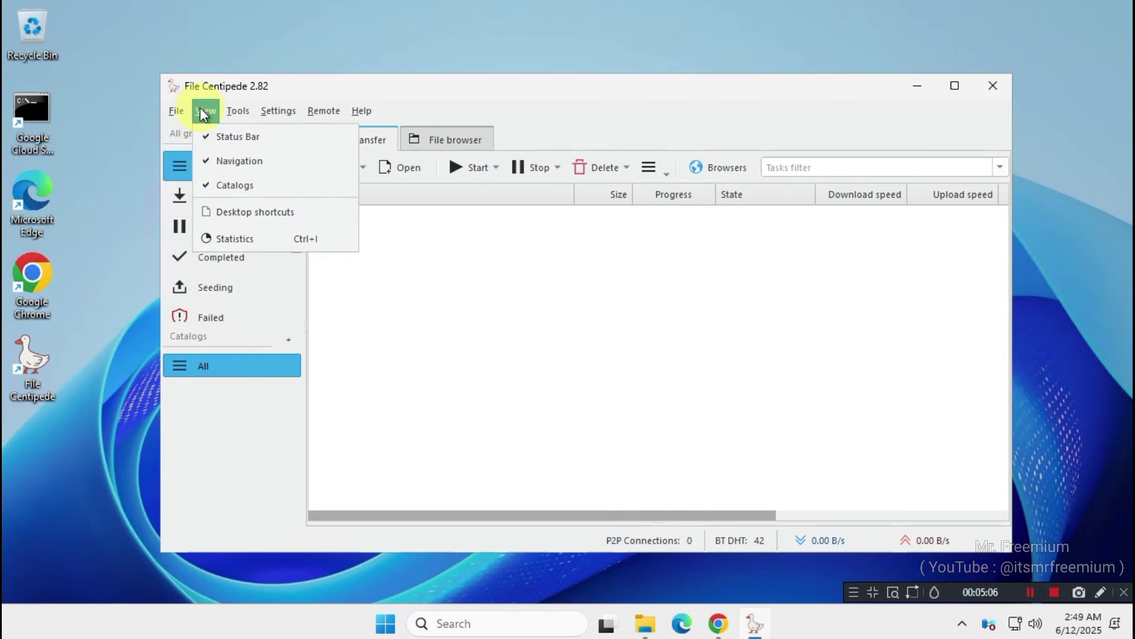
pyautogui.click(233, 111)
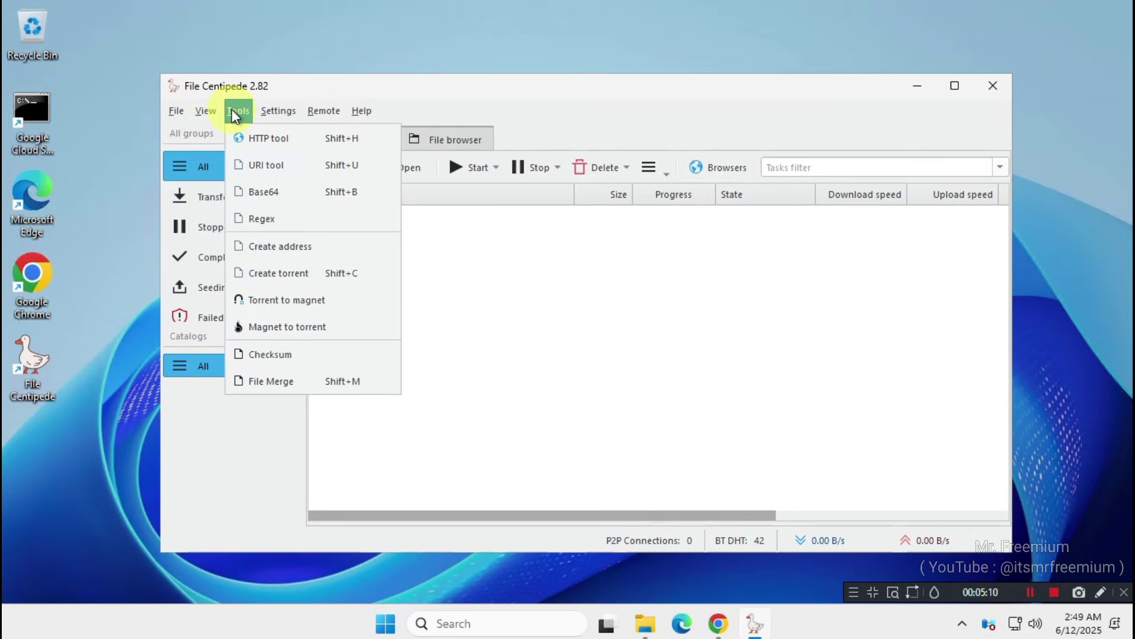
pyautogui.click(267, 111)
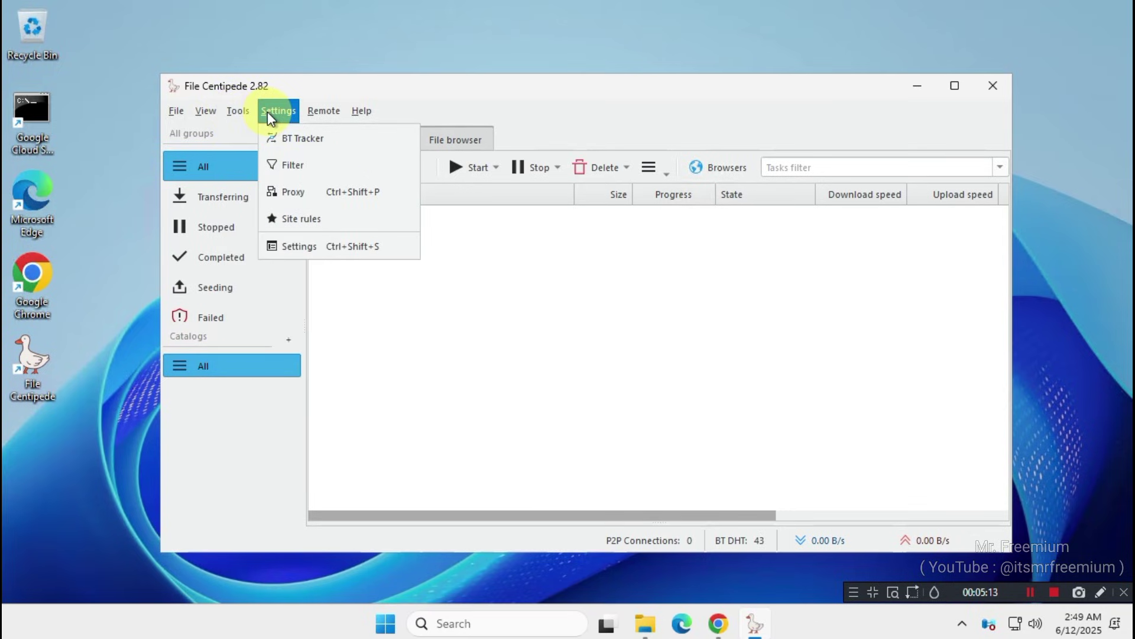
pyautogui.click(318, 112)
pyautogui.click(358, 112)
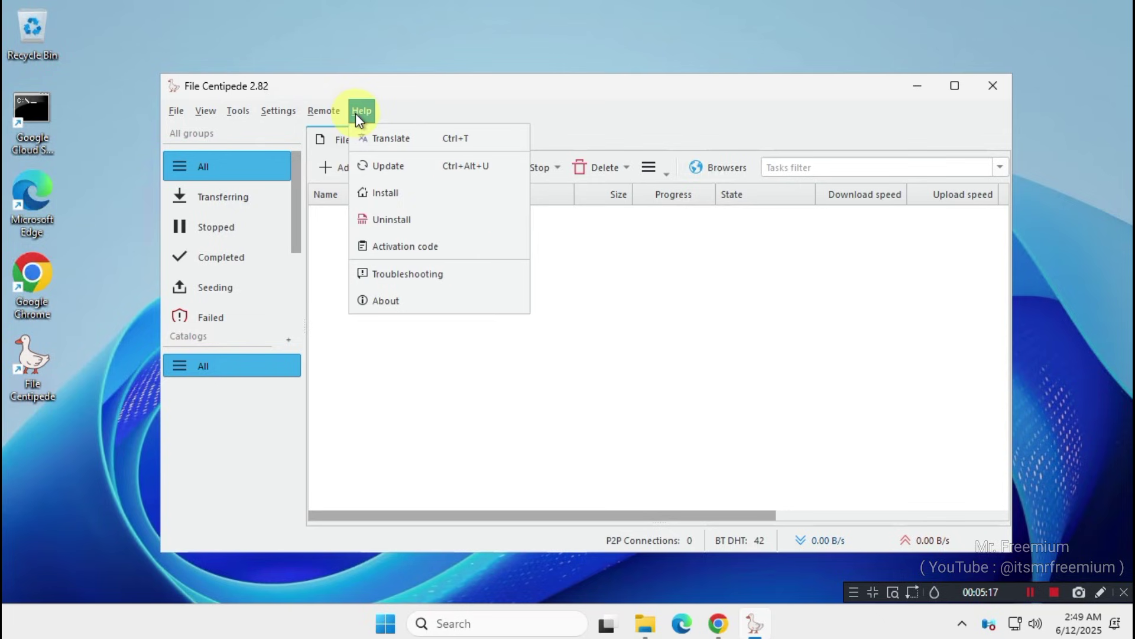
pyautogui.moveTo(278, 112)
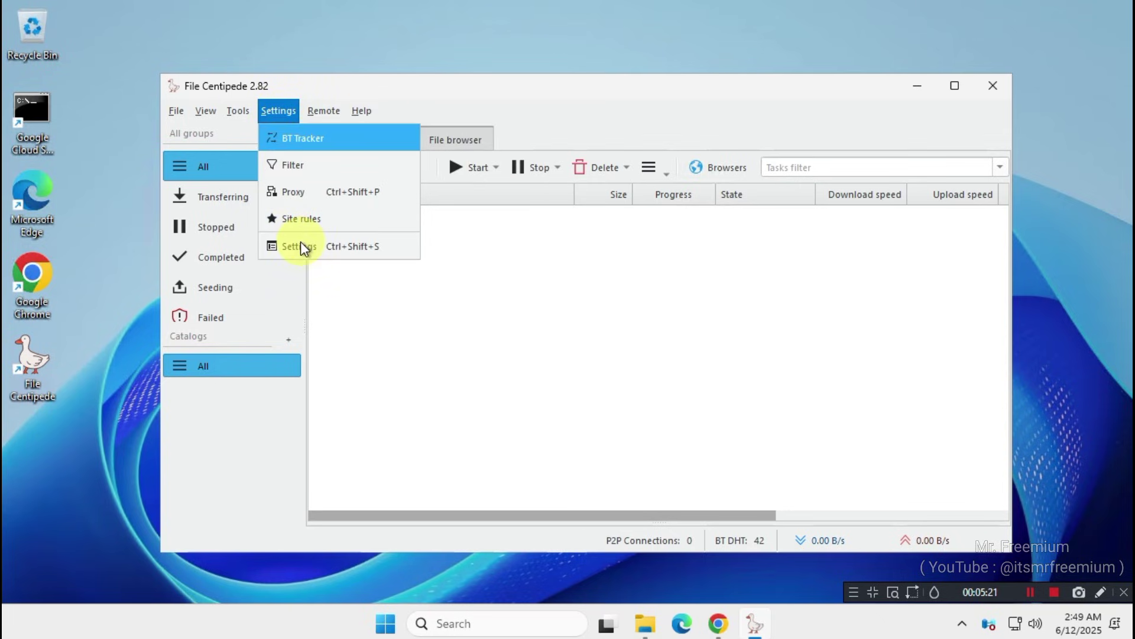
# Step: Review the Settings pages from General, including Clipboard and Alert, through Network, Service, Leeches, File browser, HTTP, FTP, SSH, Torrent, ED2K and Stream, then close Settings
pyautogui.click(383, 246)
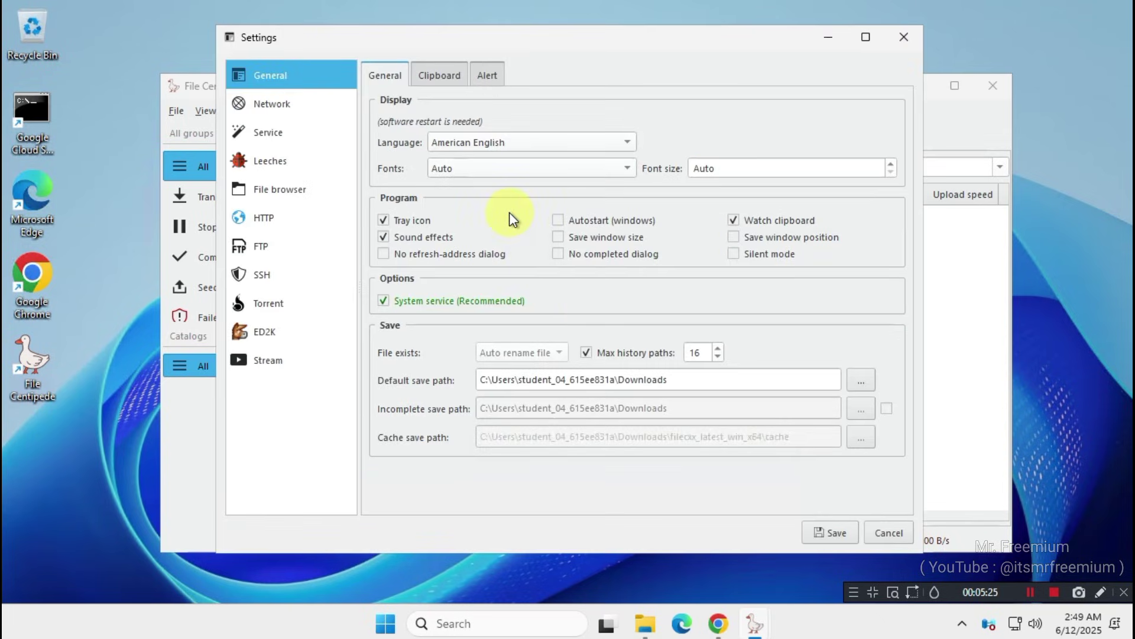
pyautogui.click(447, 78)
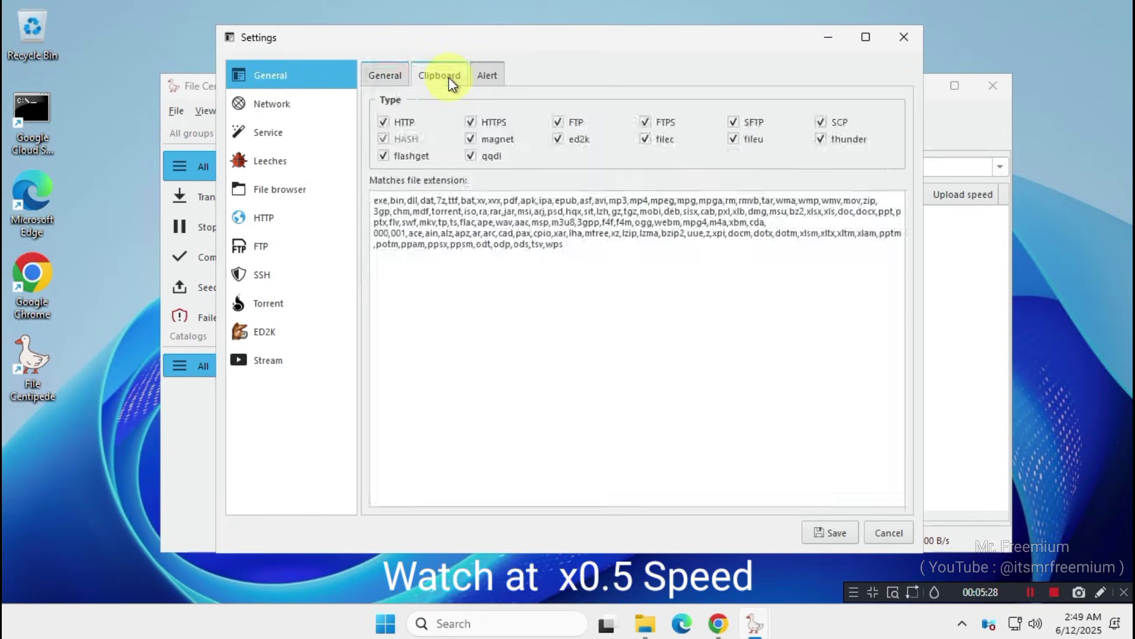
pyautogui.click(484, 73)
pyautogui.click(314, 103)
pyautogui.click(317, 131)
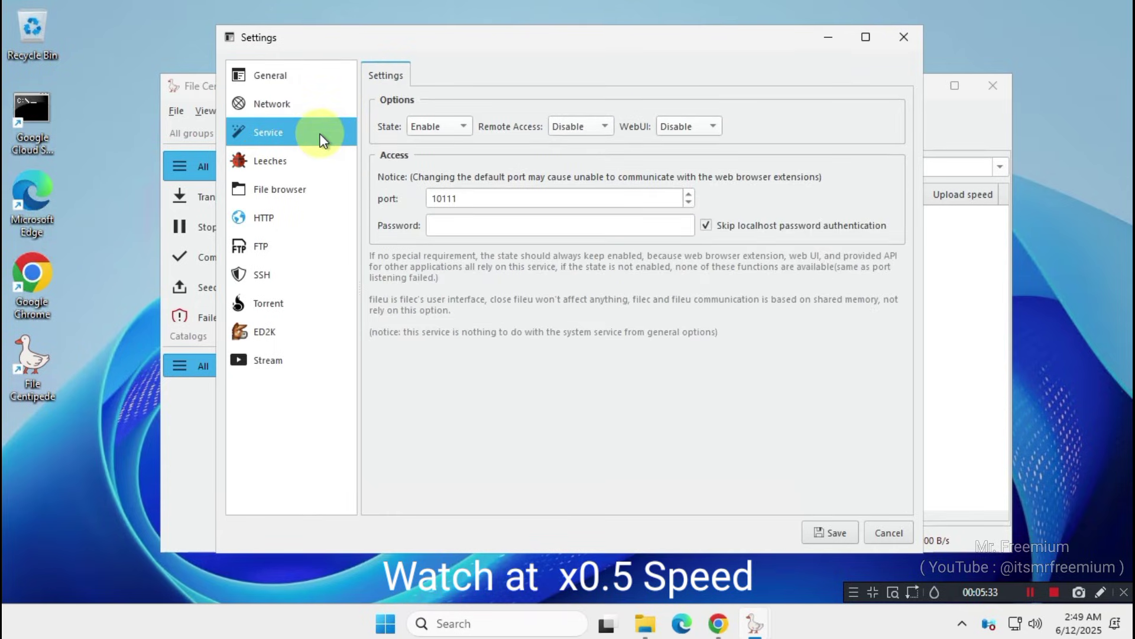
pyautogui.click(327, 167)
pyautogui.click(328, 191)
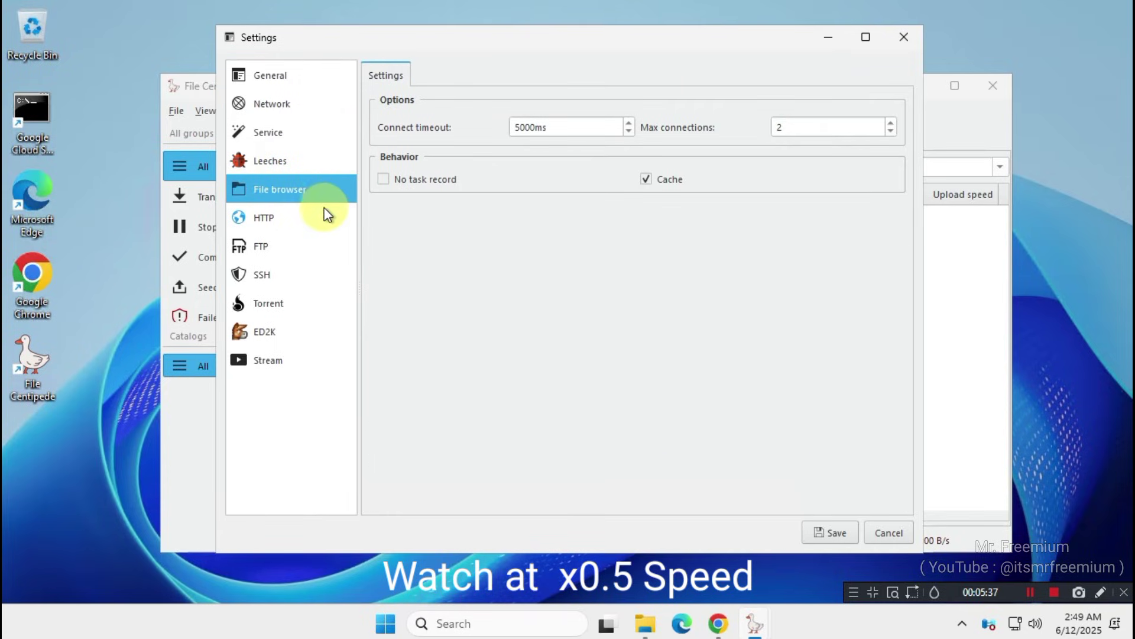
pyautogui.click(323, 217)
pyautogui.click(323, 245)
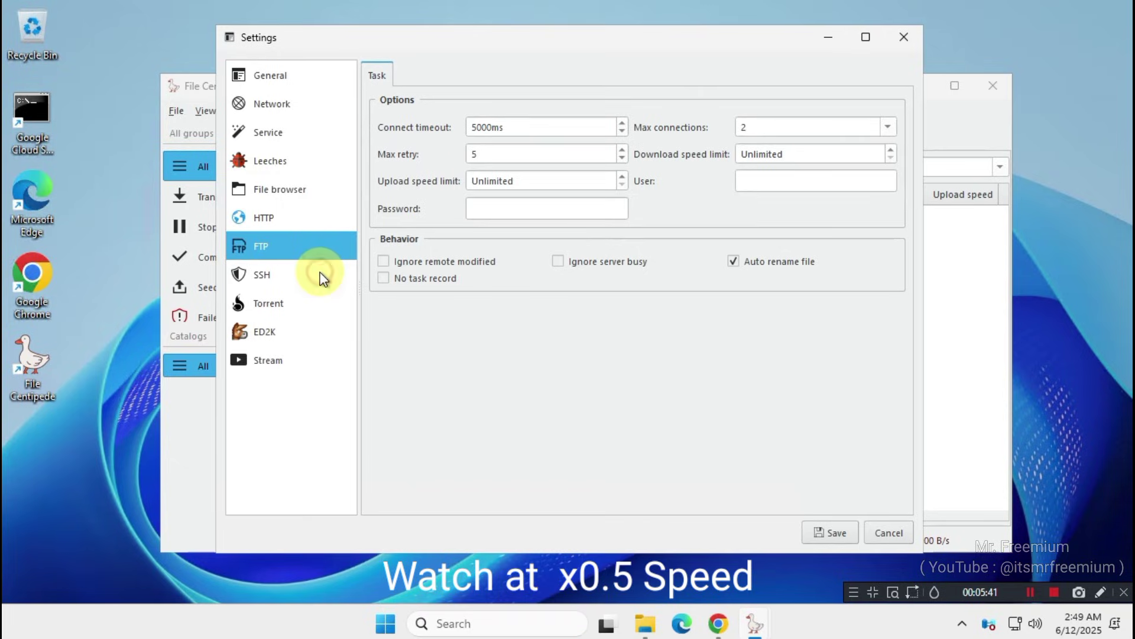
pyautogui.click(318, 273)
pyautogui.click(318, 305)
pyautogui.click(312, 331)
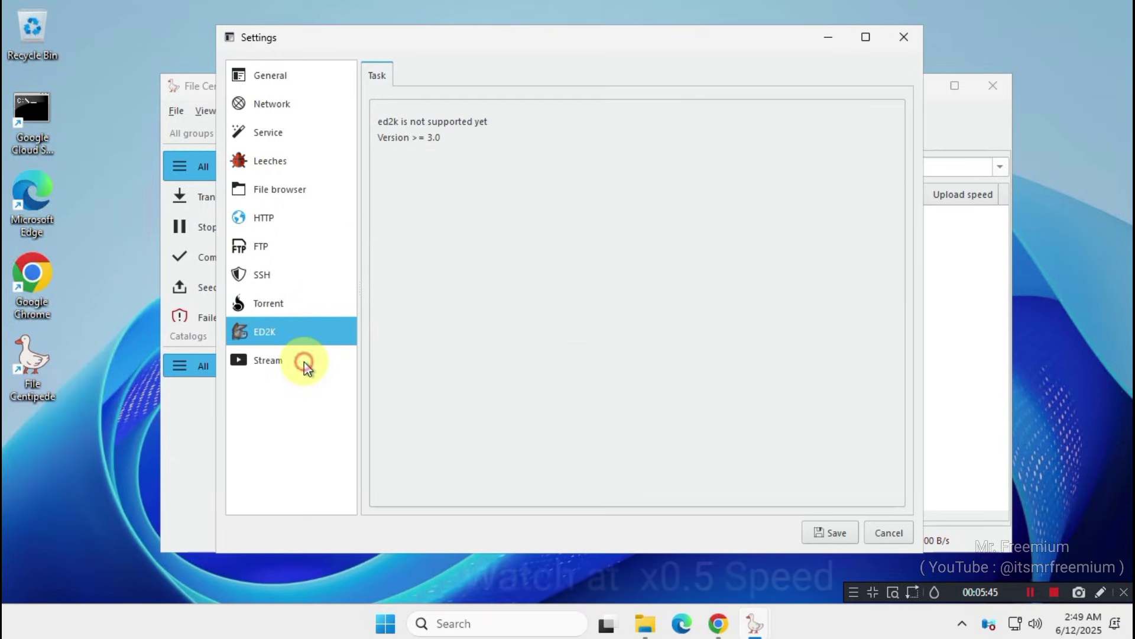
pyautogui.click(304, 361)
pyautogui.click(903, 39)
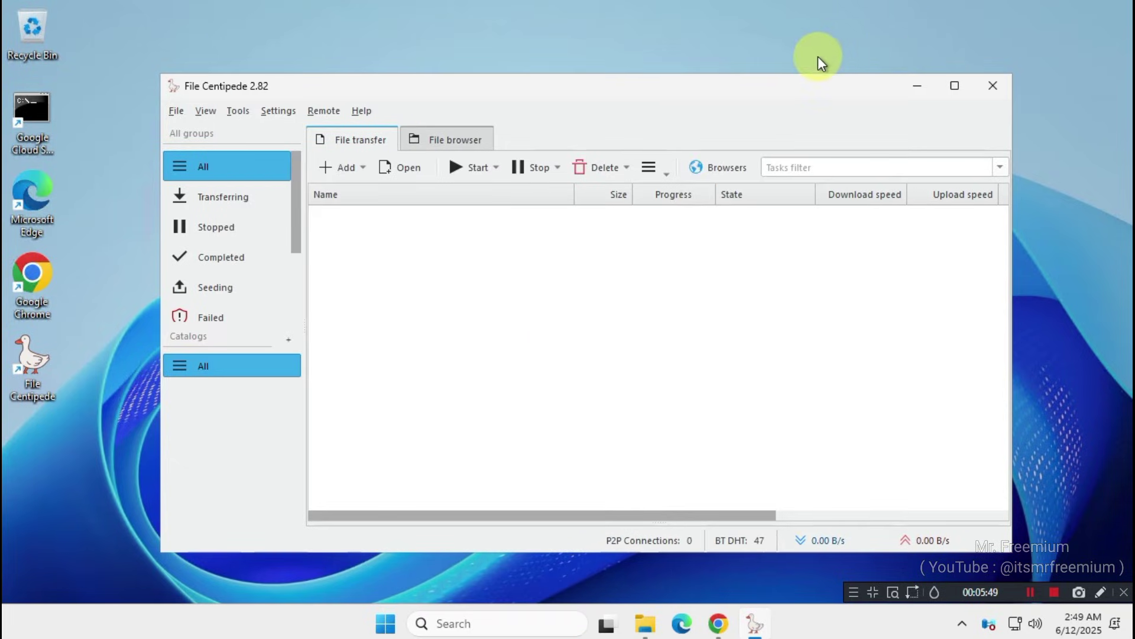
# Step: Inspect the File browser view and its available connection protocols, and return to the File transfer view
pyautogui.click(468, 137)
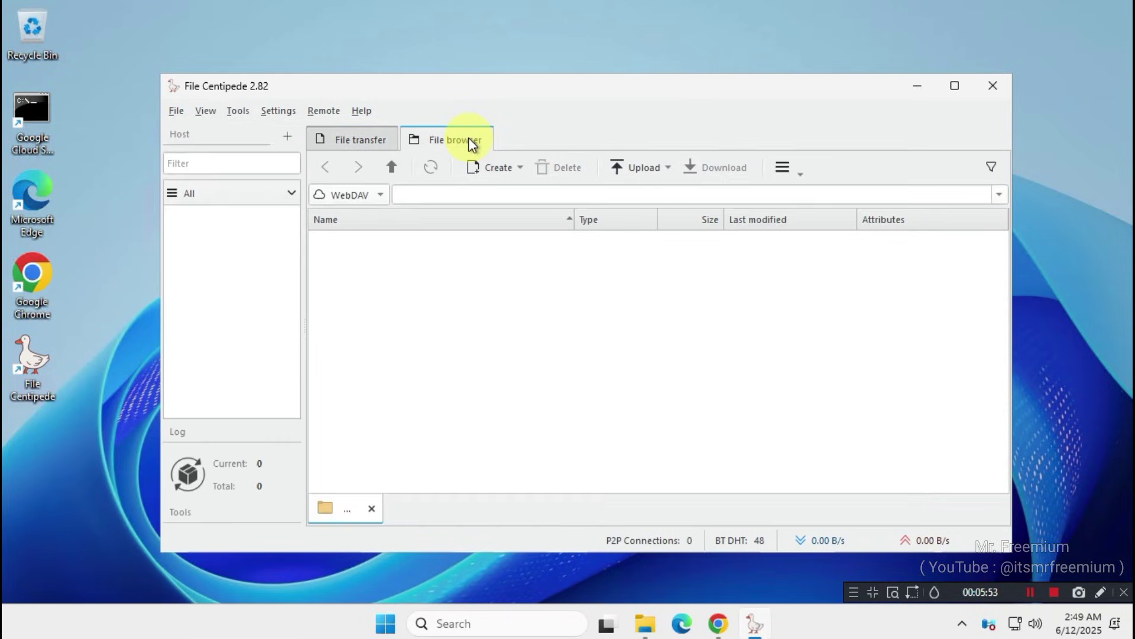
pyautogui.click(381, 195)
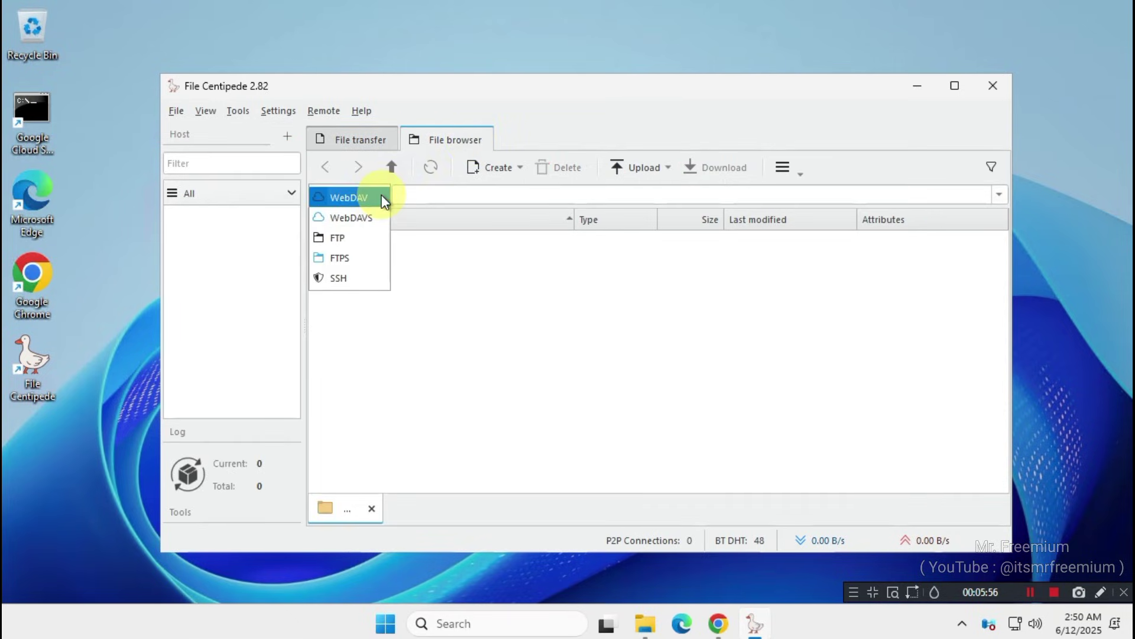
pyautogui.click(451, 253)
pyautogui.click(368, 145)
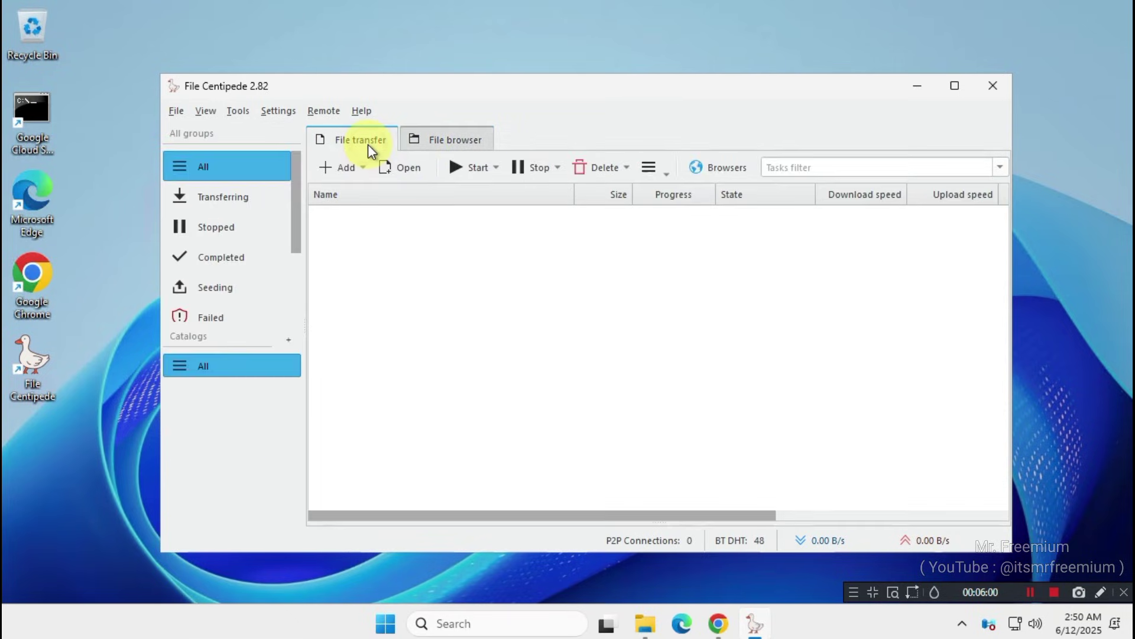
# Step: Bring up File Centipede's Activation code window and make its empty code field ready for entry
pyautogui.click(361, 112)
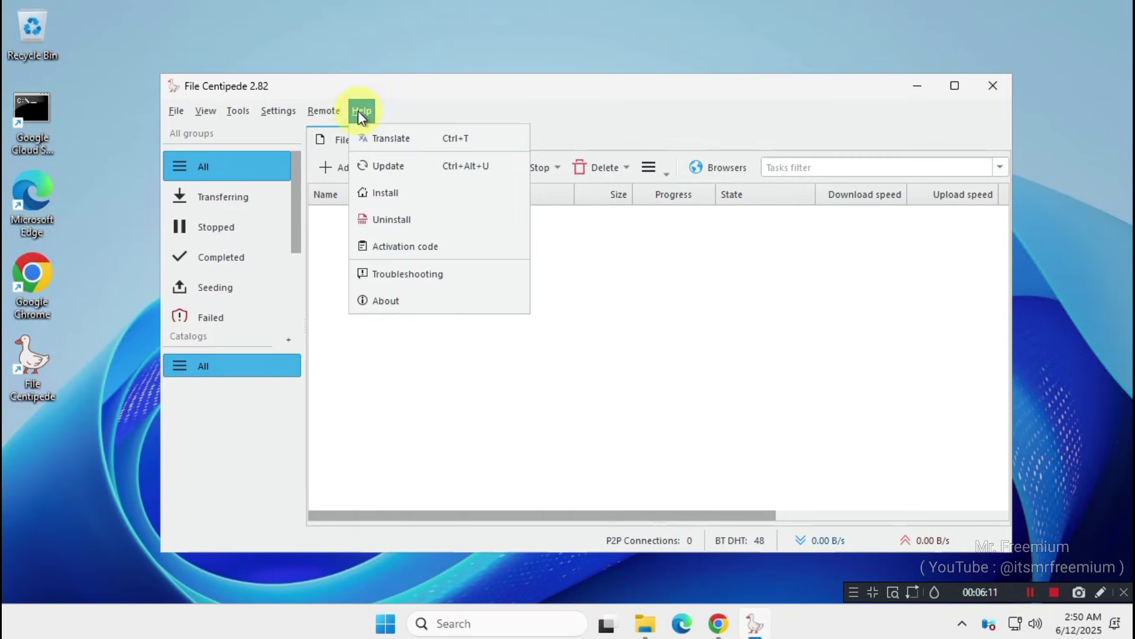
pyautogui.click(493, 246)
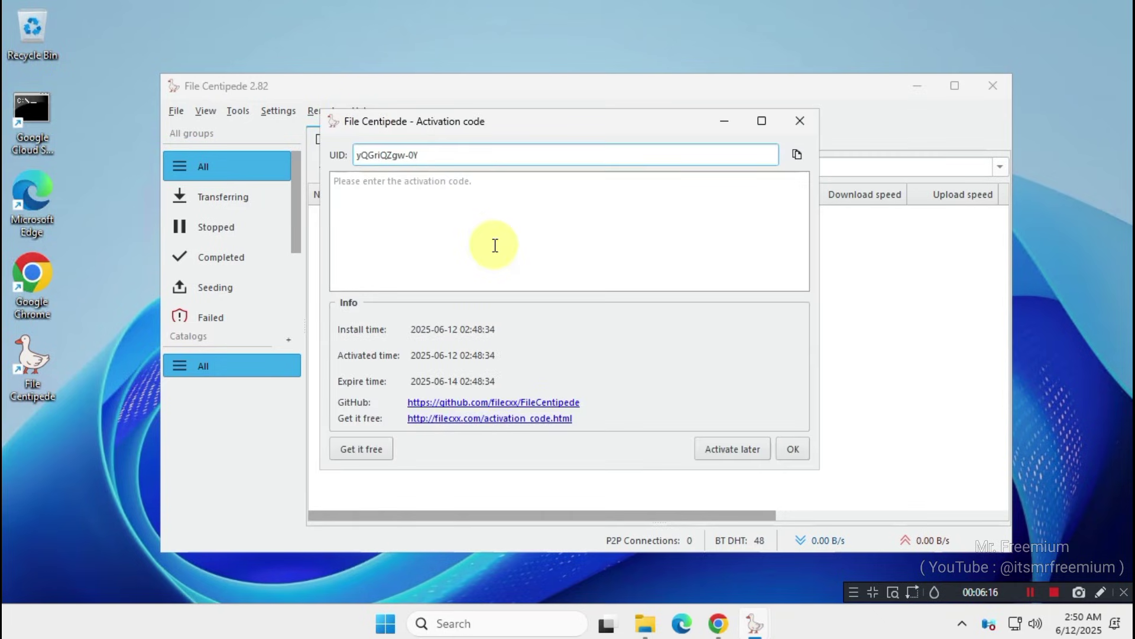
pyautogui.click(435, 199)
# Step: Switch to Chrome and open the free activation code page linked from the File Centipede download page
pyautogui.click(719, 624)
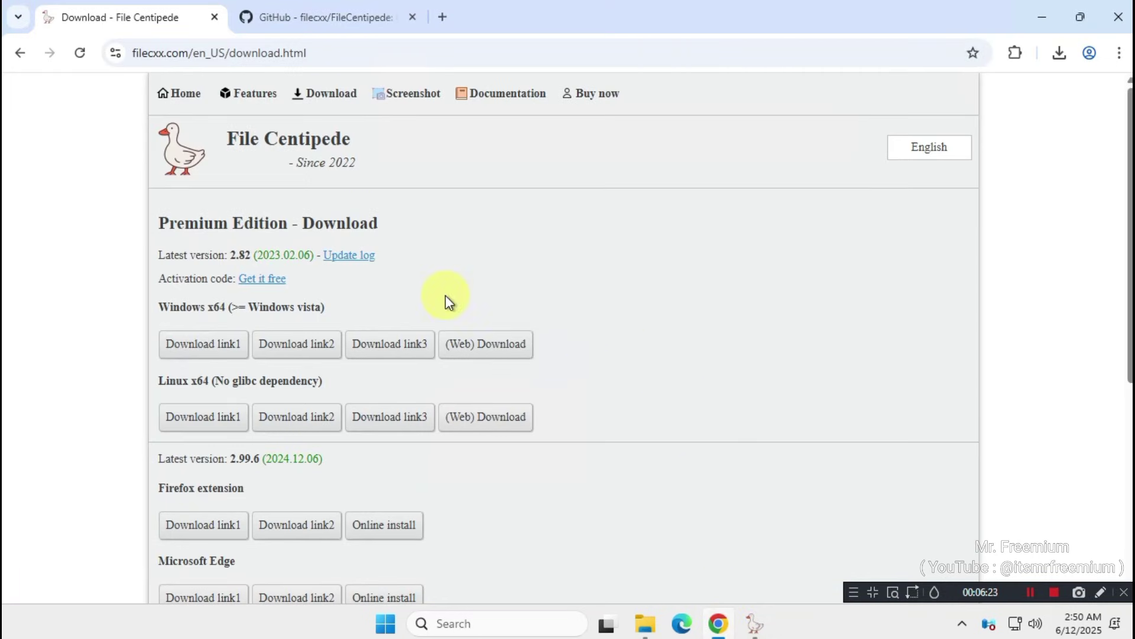
pyautogui.moveTo(290, 278); pyautogui.dragTo(308, 276)
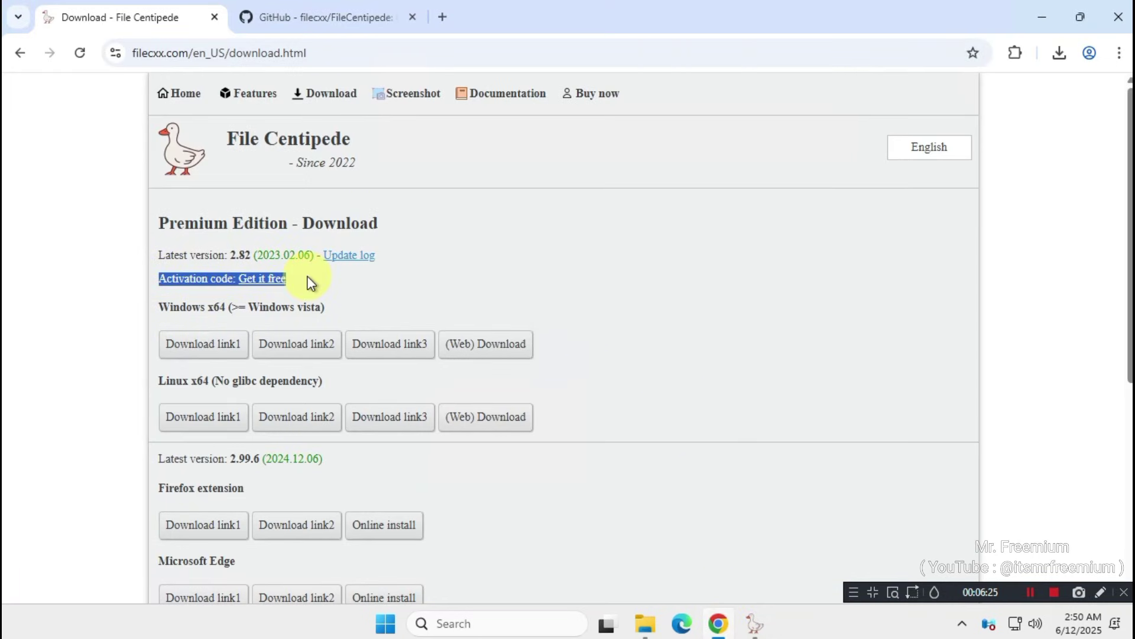
pyautogui.click(348, 275)
pyautogui.click(277, 279)
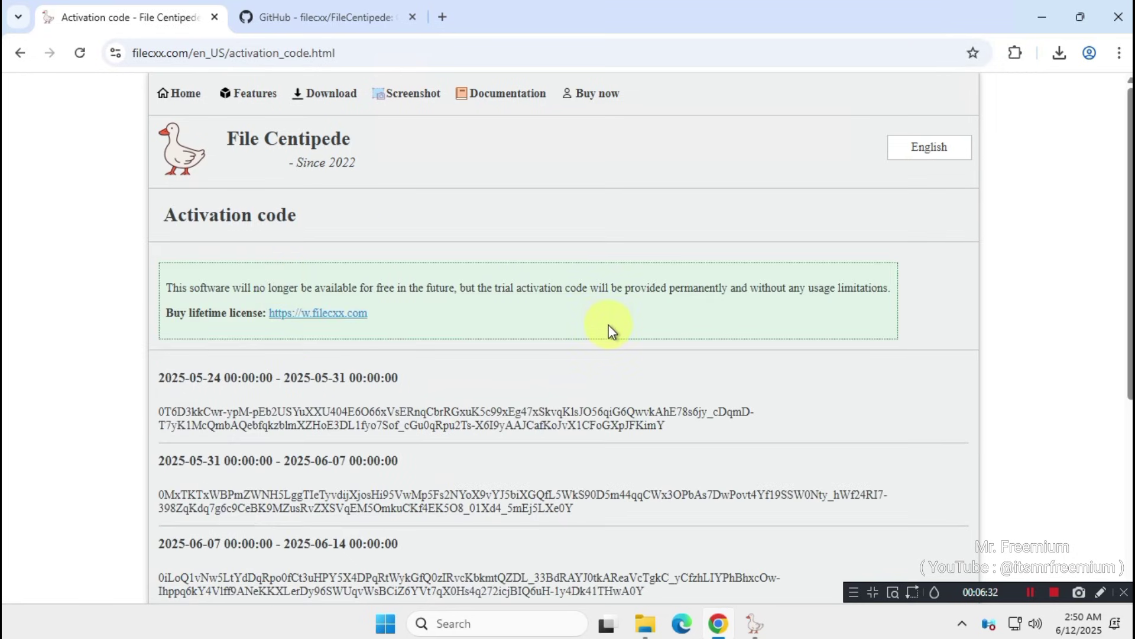
# Step: Copy the activation code listed for the period 2025-06-07 to 2025-06-14
pyautogui.scroll(-4, 610, 326)
pyautogui.scroll(-2, 609, 326)
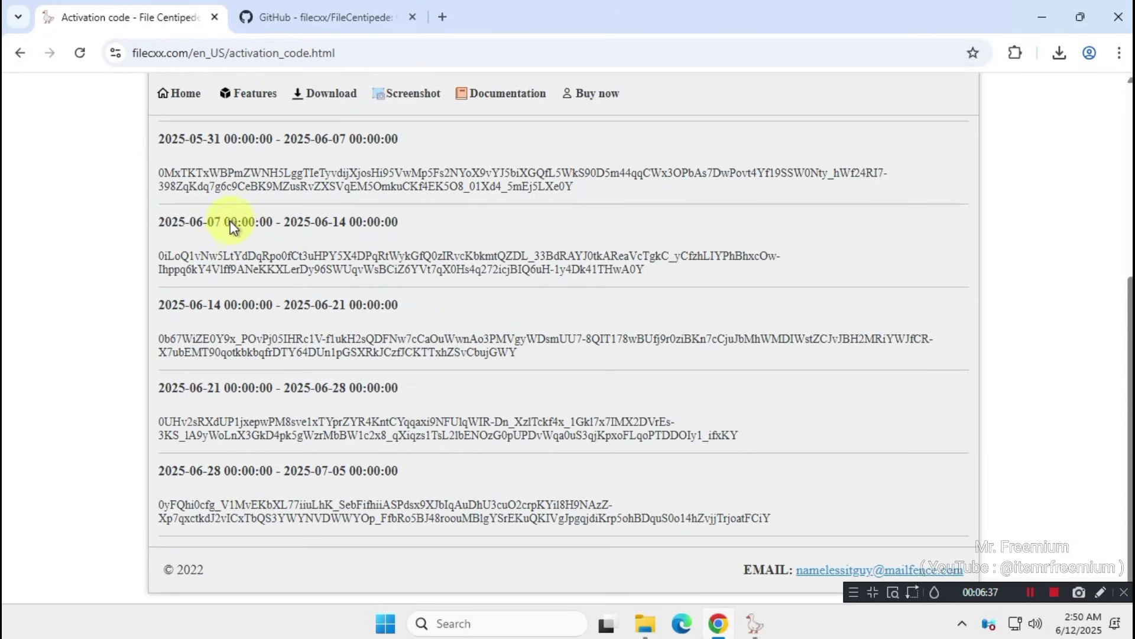
pyautogui.moveTo(162, 222); pyautogui.dragTo(448, 223)
pyautogui.click(448, 222)
pyautogui.moveTo(157, 254); pyautogui.dragTo(628, 265)
pyautogui.rightClick(628, 263)
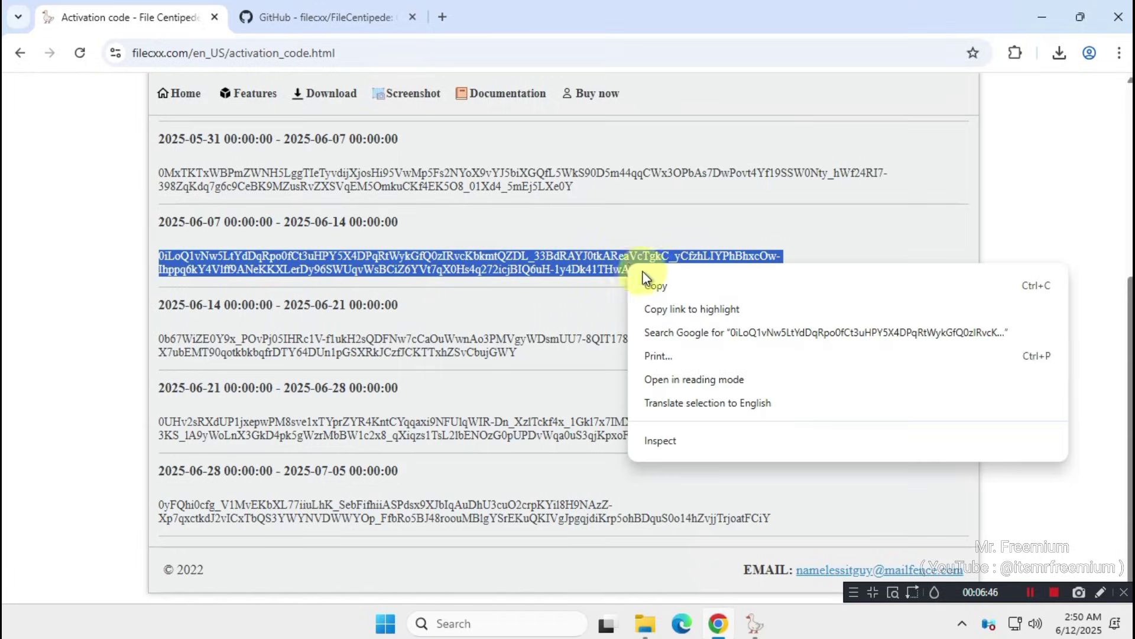
pyautogui.click(693, 283)
# Step: Return to File Centipede, paste the copied activation code into the Activation code window and confirm the activation
pyautogui.click(1039, 16)
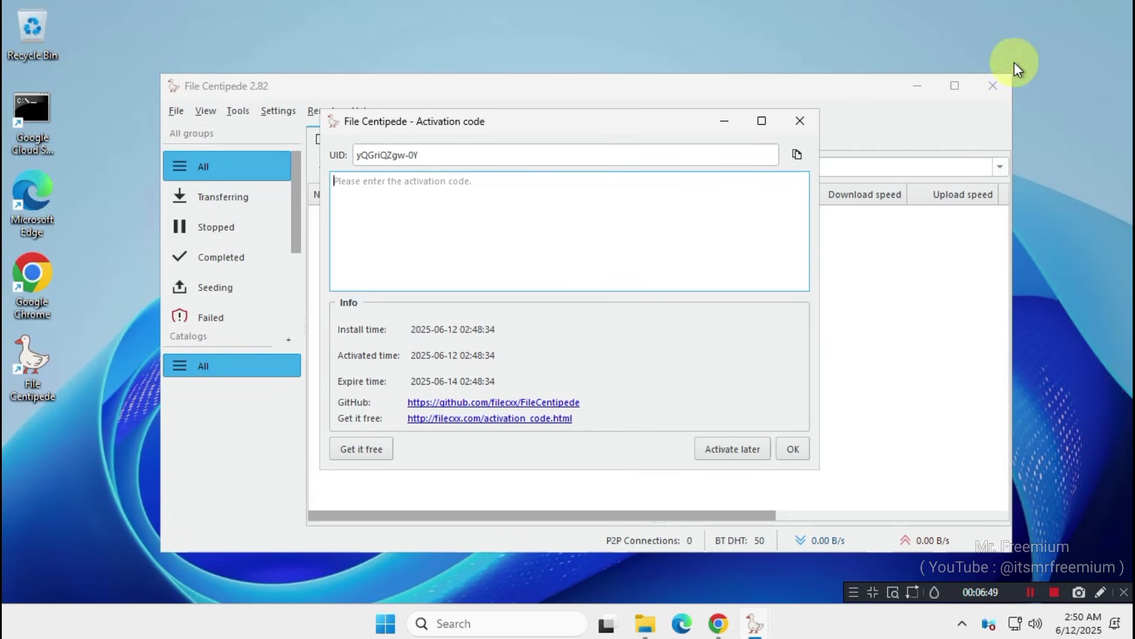
pyautogui.rightClick(444, 191)
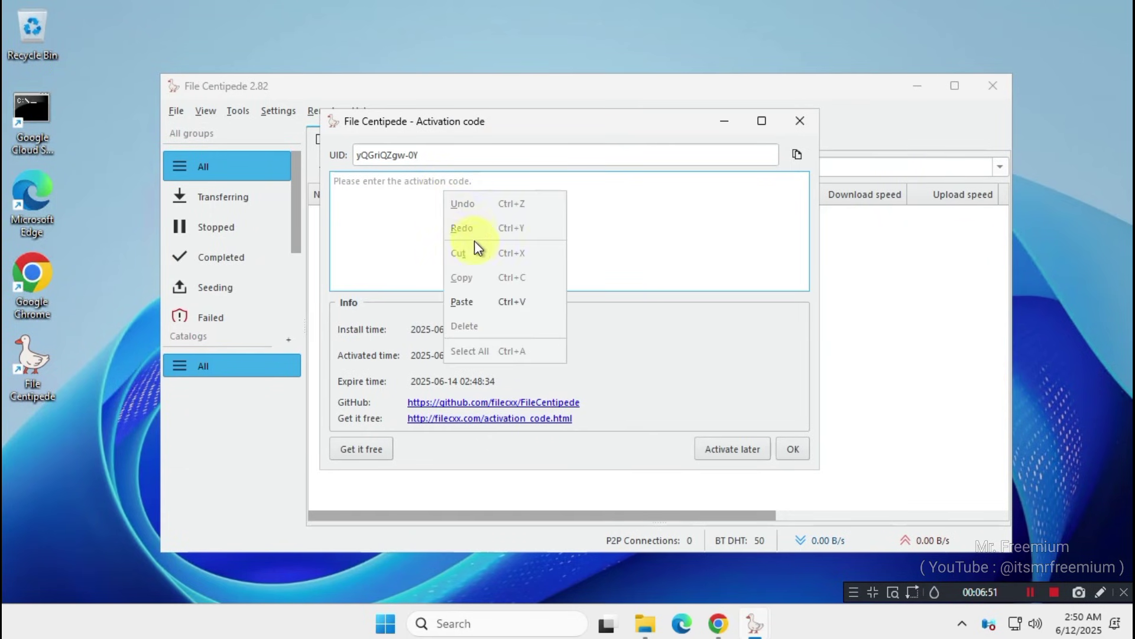
pyautogui.click(526, 301)
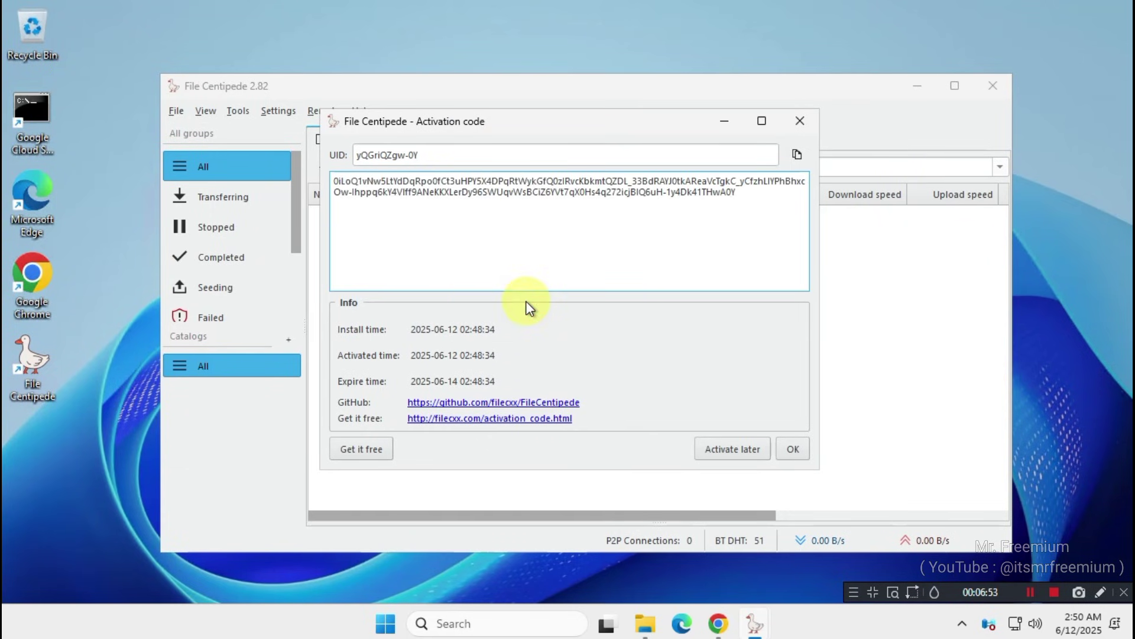
pyautogui.click(792, 449)
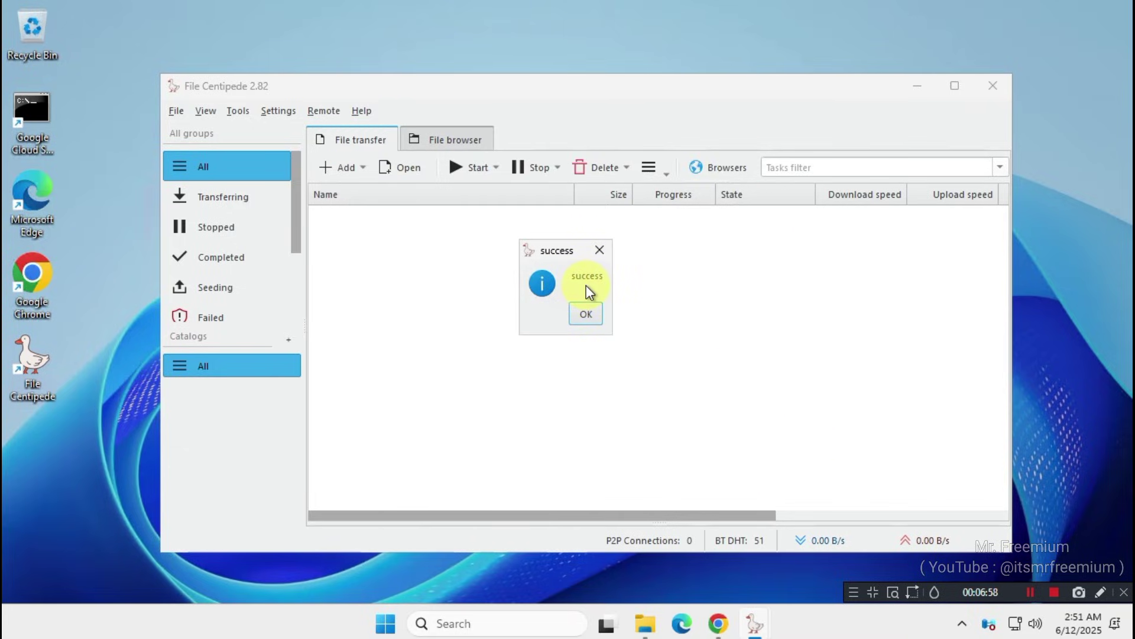
pyautogui.click(587, 313)
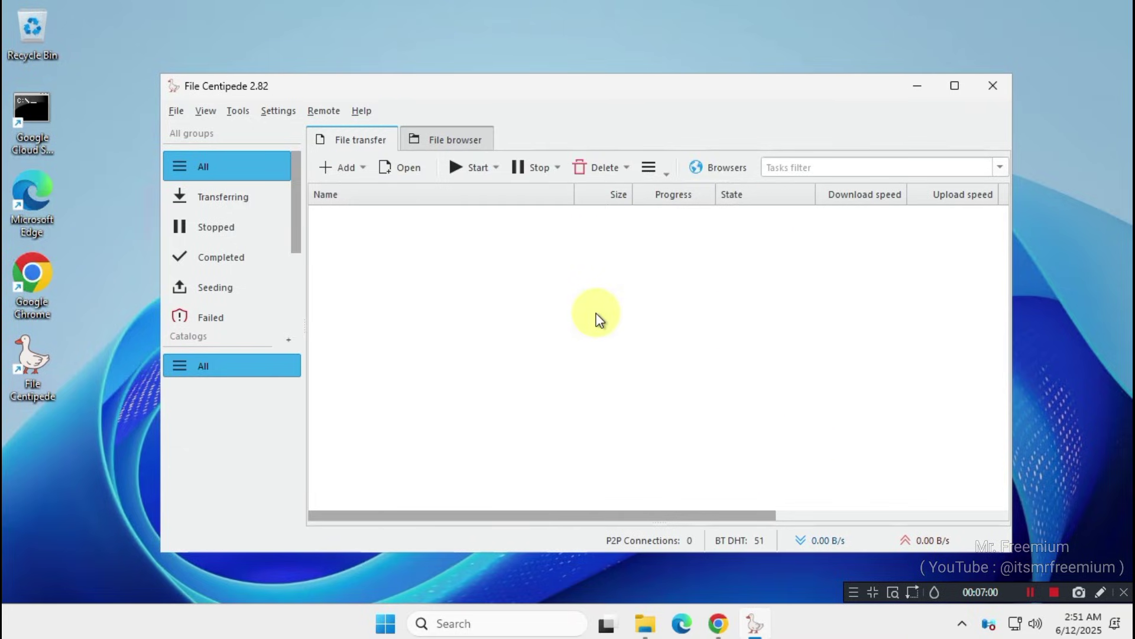
# Step: Check the File Centipede edition and version in the About window, and close it
pyautogui.click(361, 112)
pyautogui.click(466, 303)
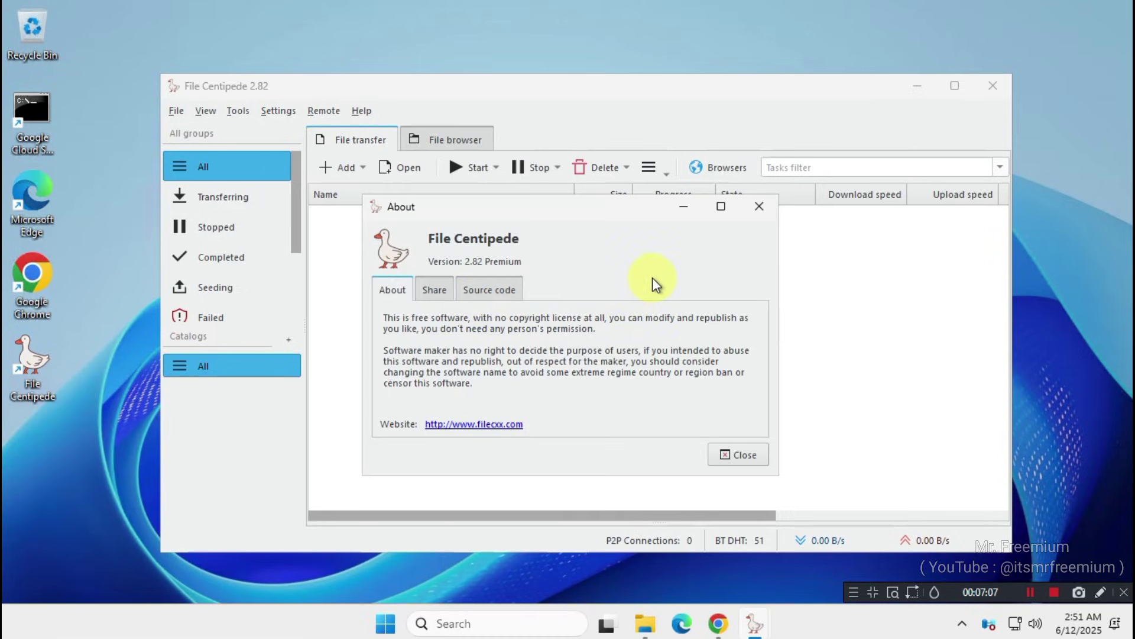
pyautogui.click(757, 208)
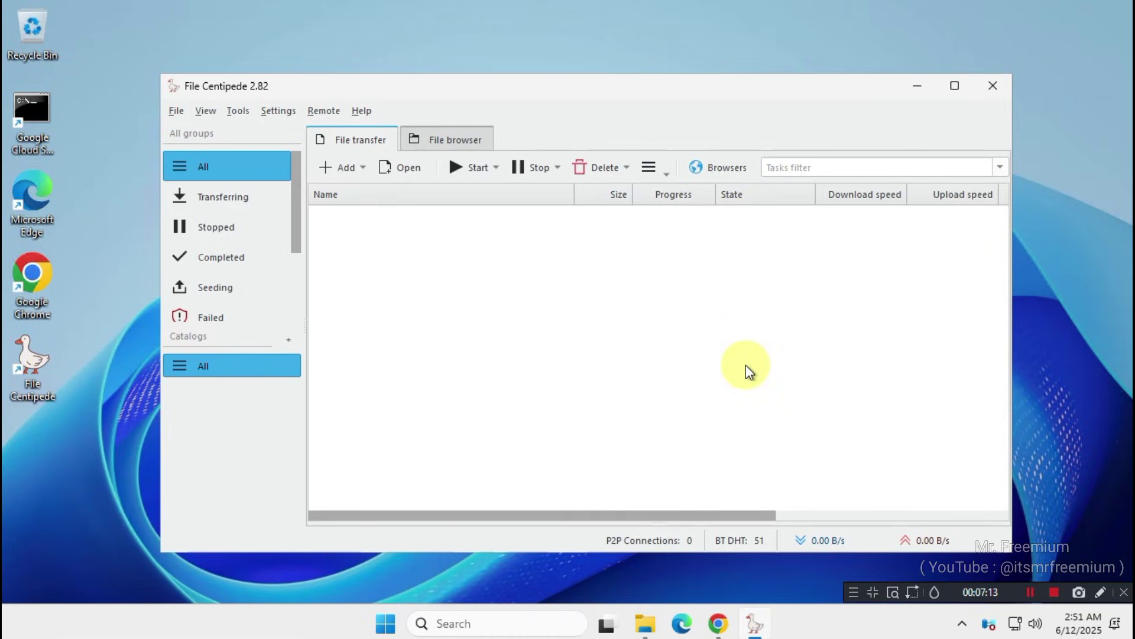
# Step: Switch to Chrome, go back to the download page and examine the extension downloads offered for Firefox, Microsoft Edge and Chrome
pyautogui.click(719, 622)
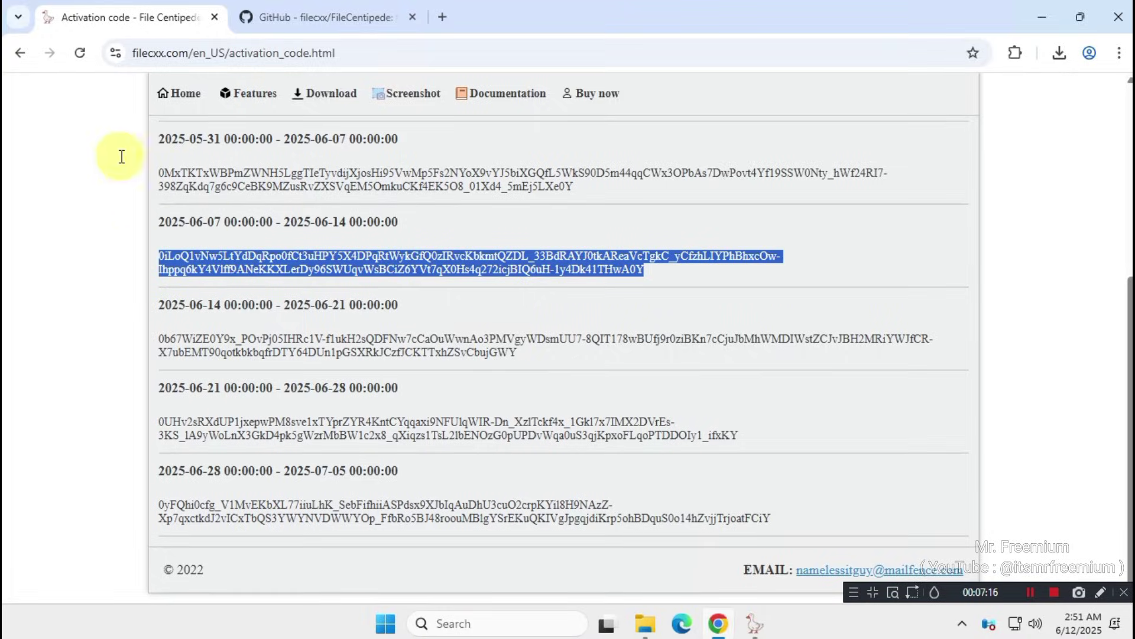
pyautogui.click(21, 54)
pyautogui.scroll(-4, 679, 336)
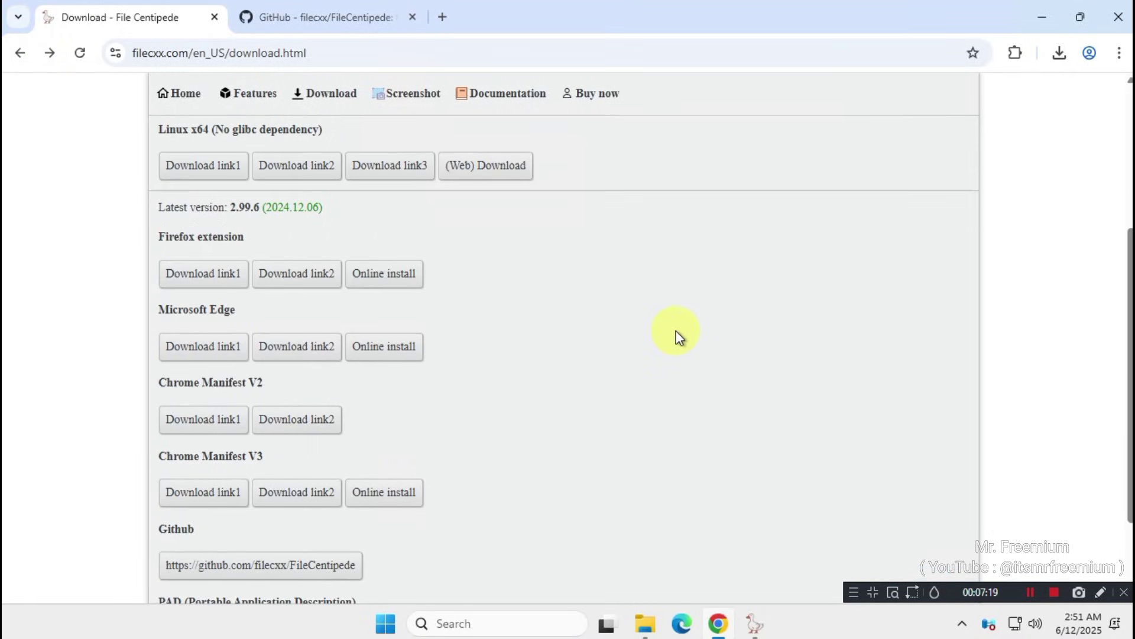
pyautogui.moveTo(161, 205); pyautogui.dragTo(345, 211)
pyautogui.click(455, 216)
pyautogui.moveTo(158, 234); pyautogui.dragTo(241, 246)
pyautogui.moveTo(158, 308); pyautogui.dragTo(246, 310)
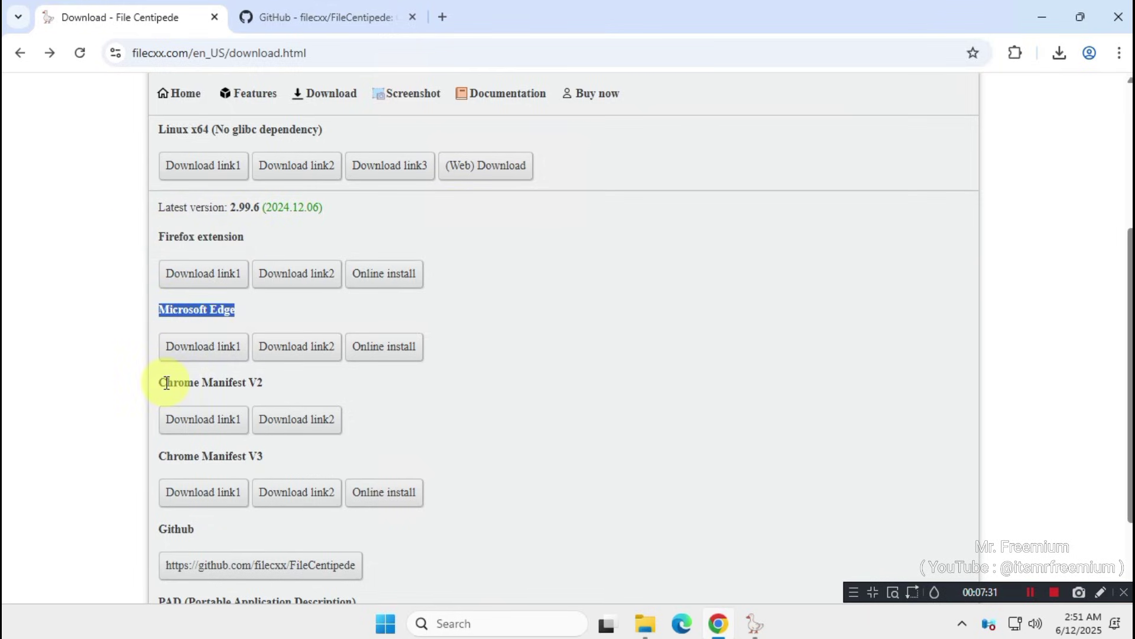
pyautogui.moveTo(161, 455); pyautogui.dragTo(282, 470)
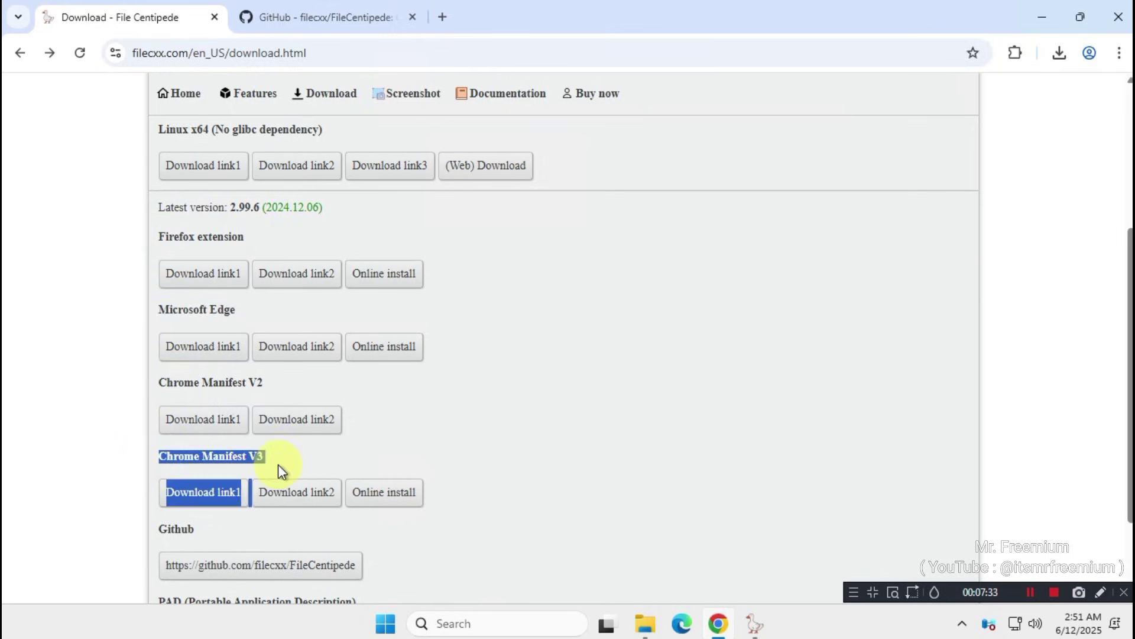
pyautogui.click(515, 448)
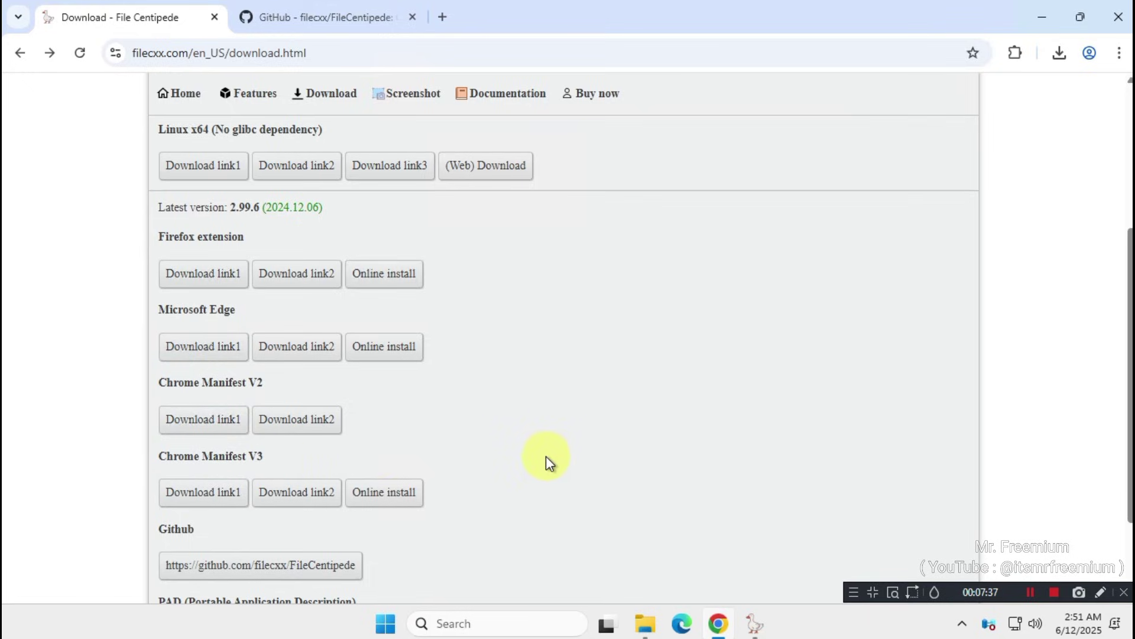
# Step: Open the online install page for the Chrome Manifest V3 extension and add File Centipede to Chrome
pyautogui.click(404, 501)
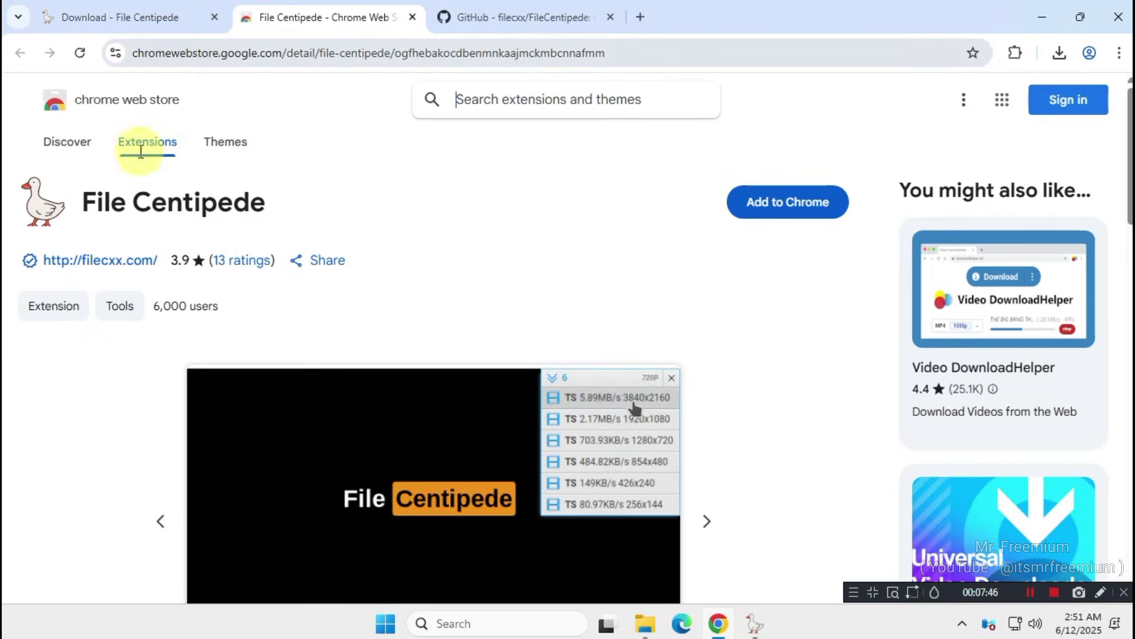
pyautogui.click(833, 208)
pyautogui.click(633, 226)
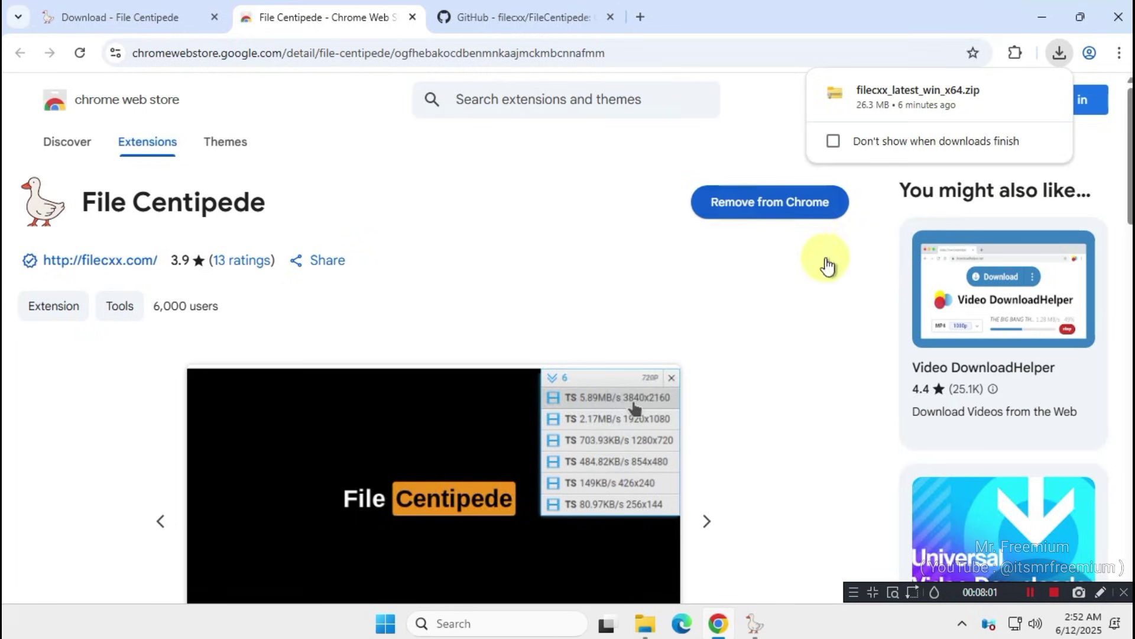
# Step: Pin the File Centipede extension in Chrome, and open and close its popup to view the resource categories
pyautogui.click(1015, 52)
pyautogui.click(956, 184)
pyautogui.click(729, 93)
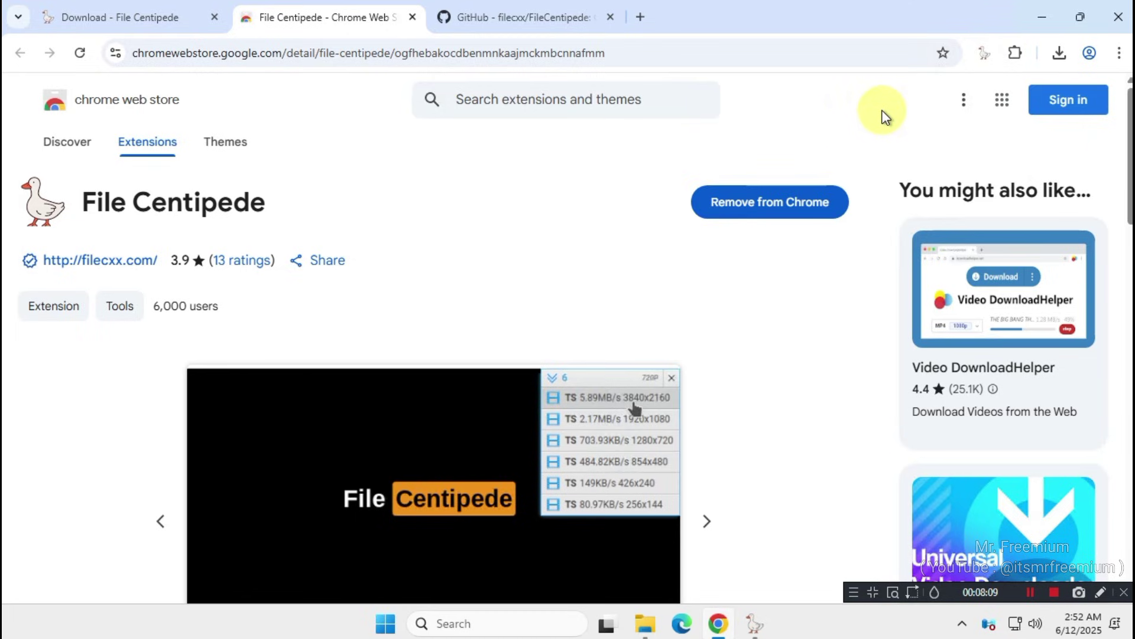
pyautogui.click(982, 53)
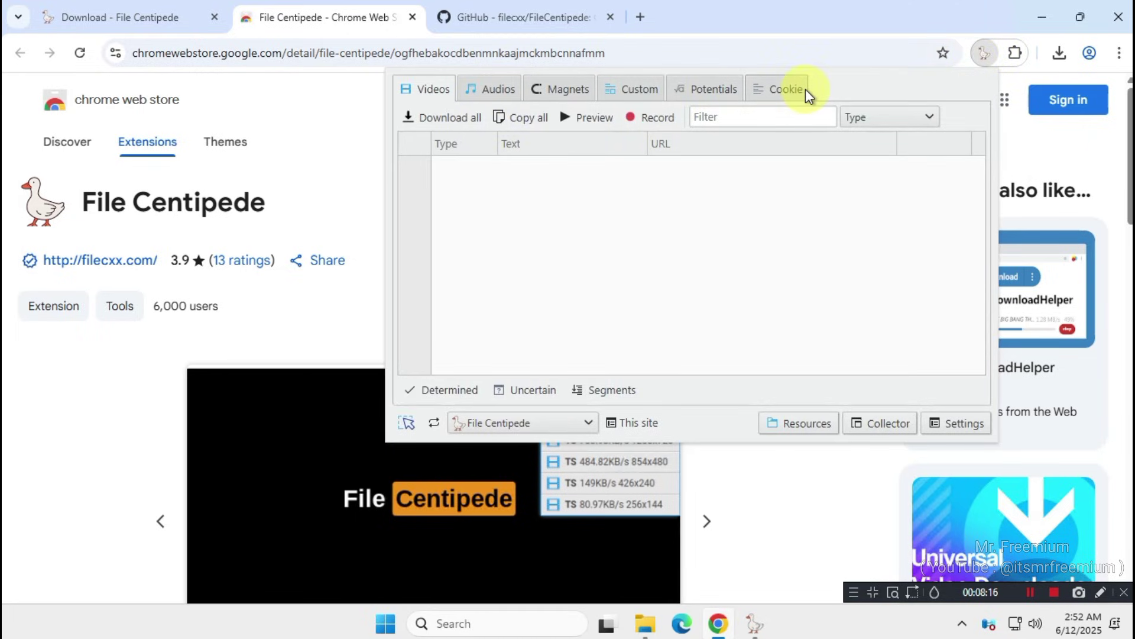
pyautogui.click(985, 52)
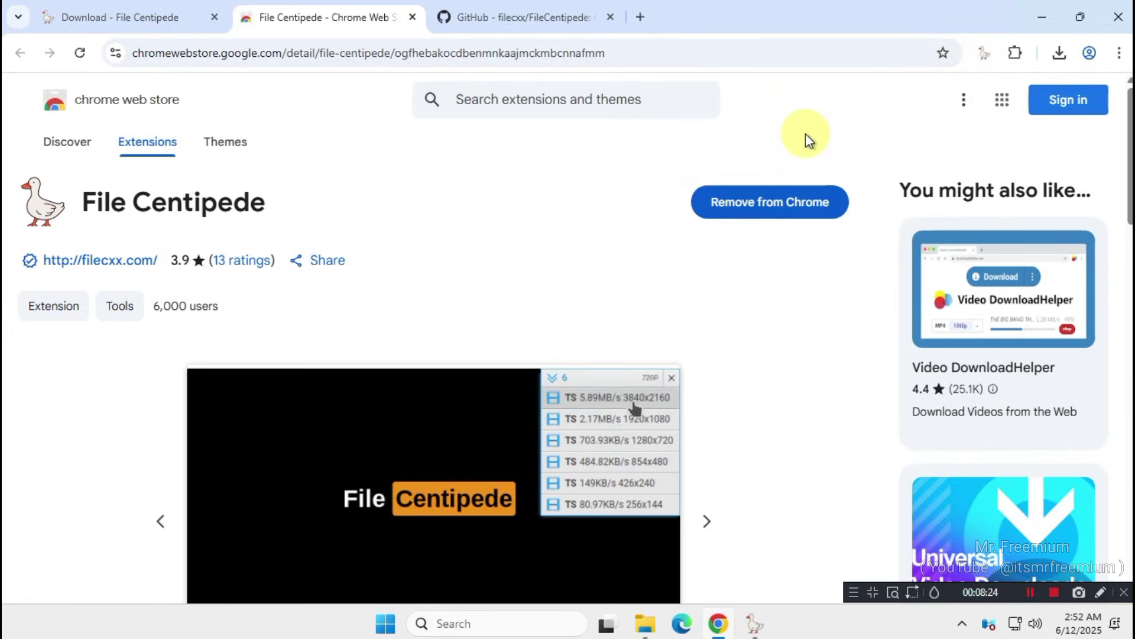
# Step: Open pixabay.com in a new browser tab and reject its cookies
pyautogui.click(643, 16)
pyautogui.click(525, 50)
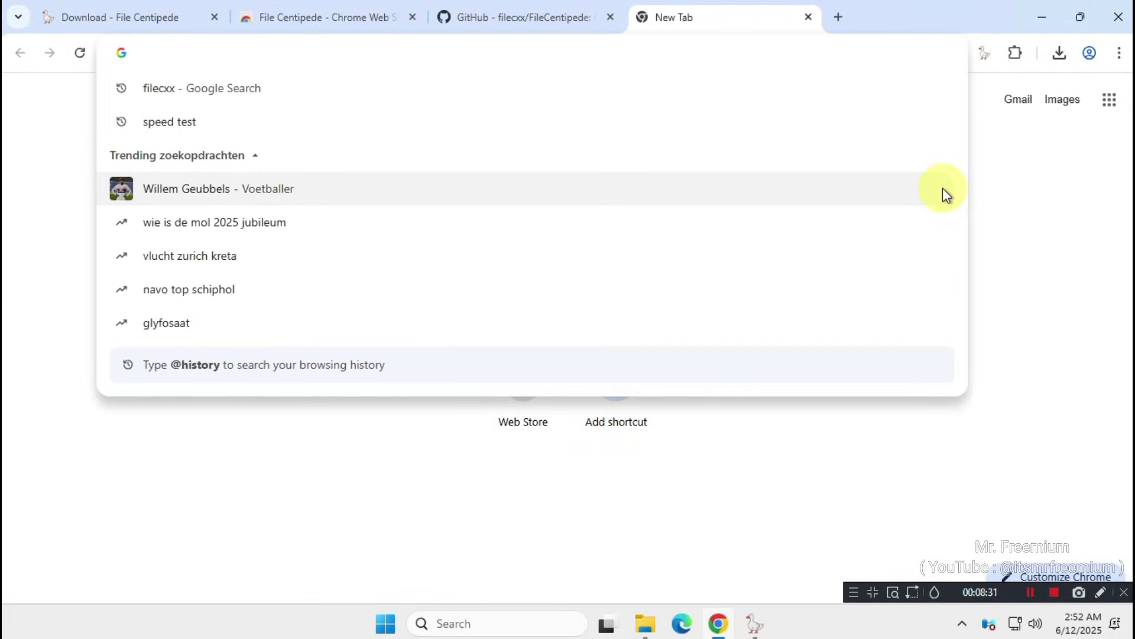
pyautogui.write('piabay')
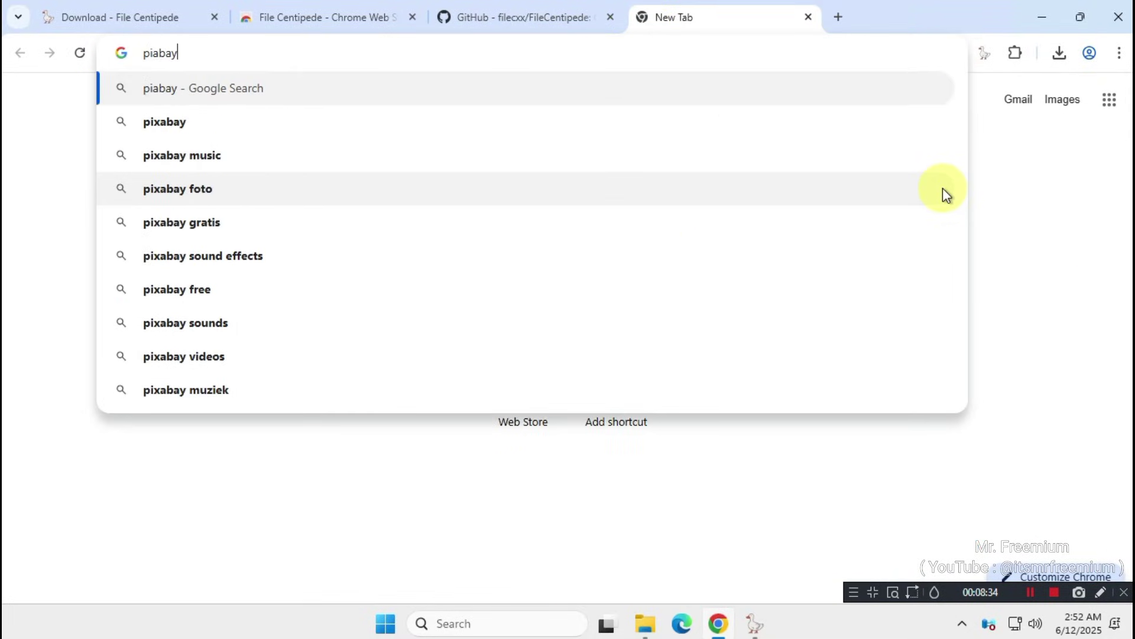
pyautogui.write('.com')
pyautogui.hotkey('ctrl', 'a')
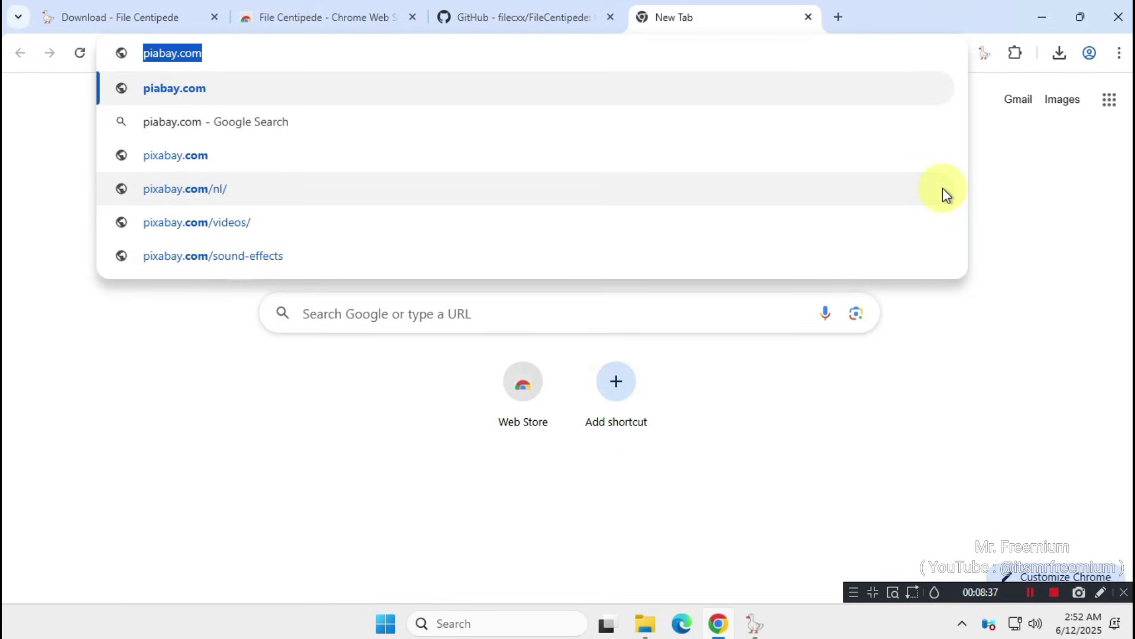
pyautogui.click(156, 52)
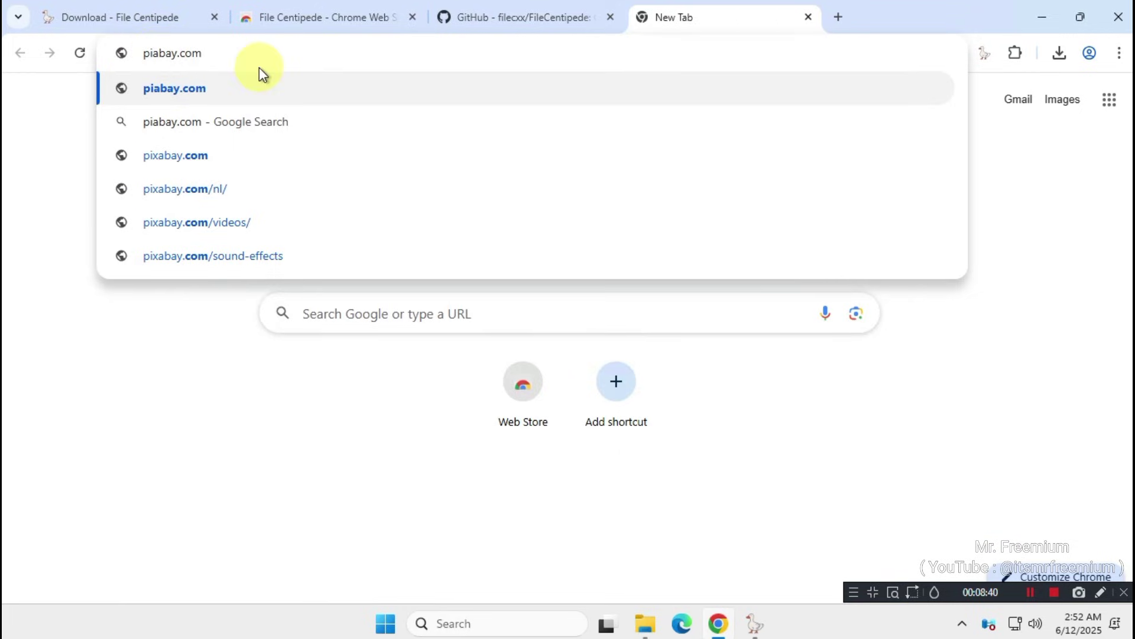
pyautogui.write('x')
pyautogui.hotkey('ctrl', 'a')
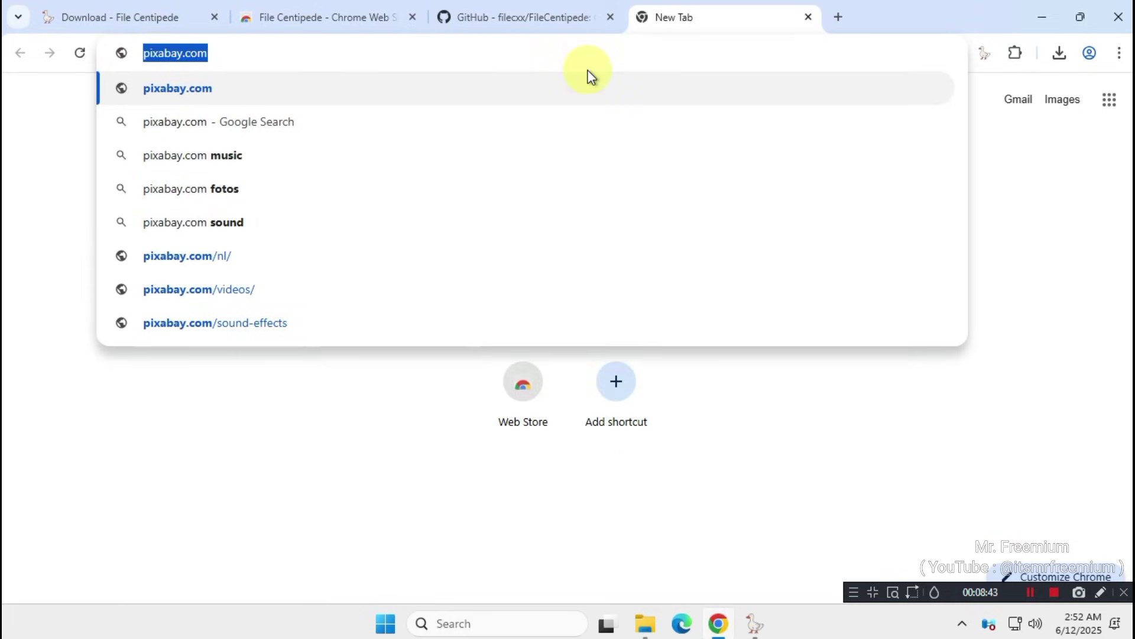
pyautogui.press('Return')
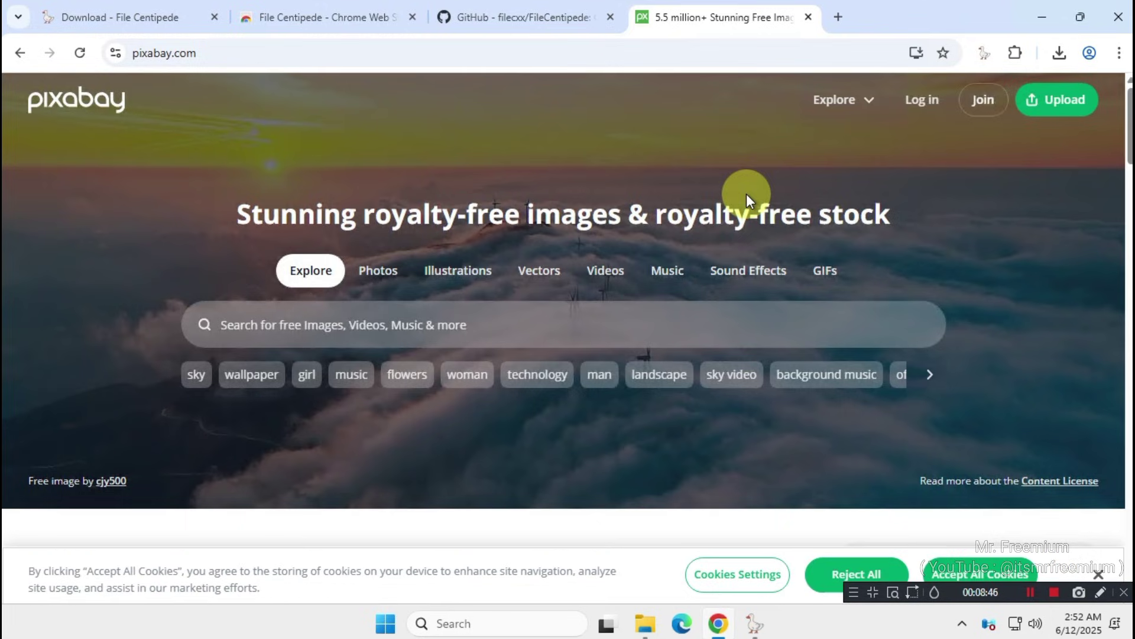
pyautogui.click(851, 572)
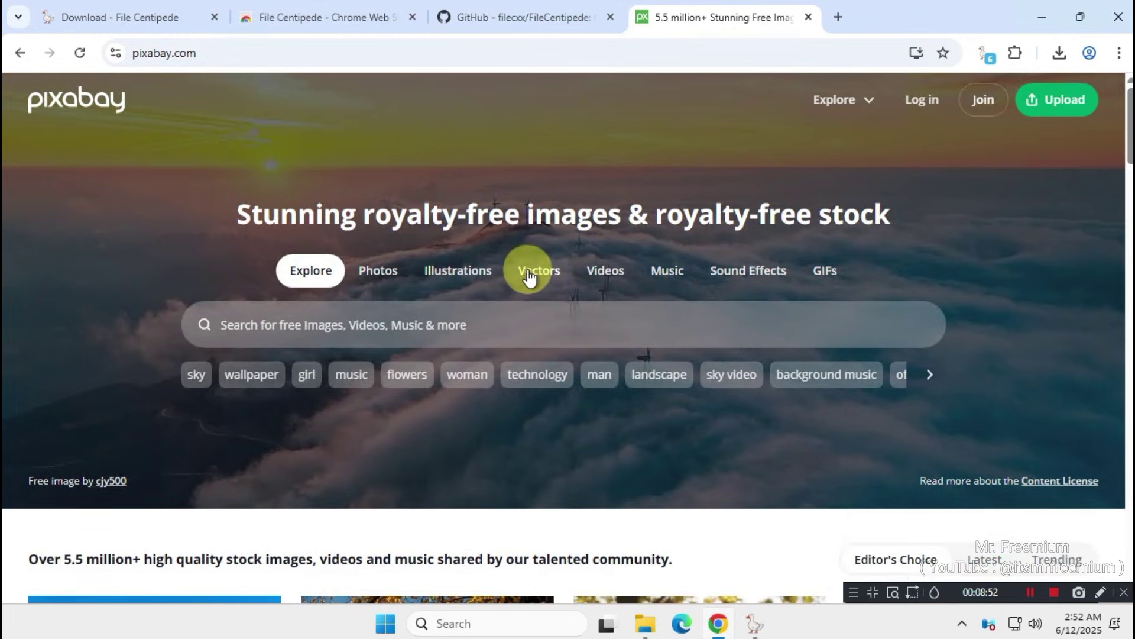
# Step: Go to Pixabay's Videos section and check which videos the File Centipede extension detects there, closing its popup
pyautogui.click(615, 273)
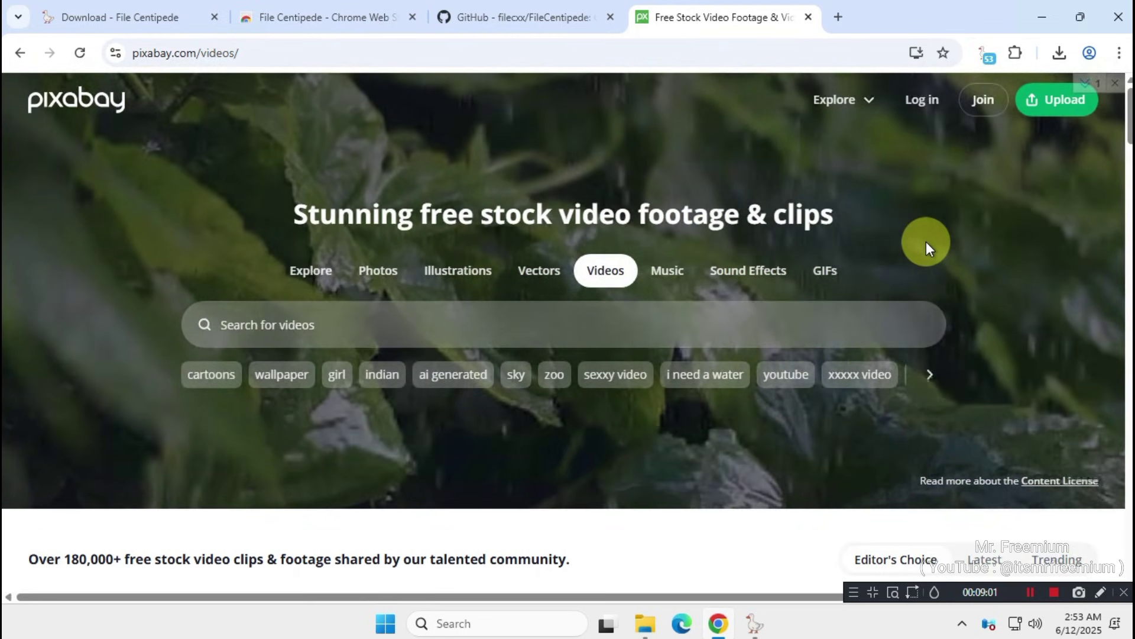
pyautogui.click(986, 54)
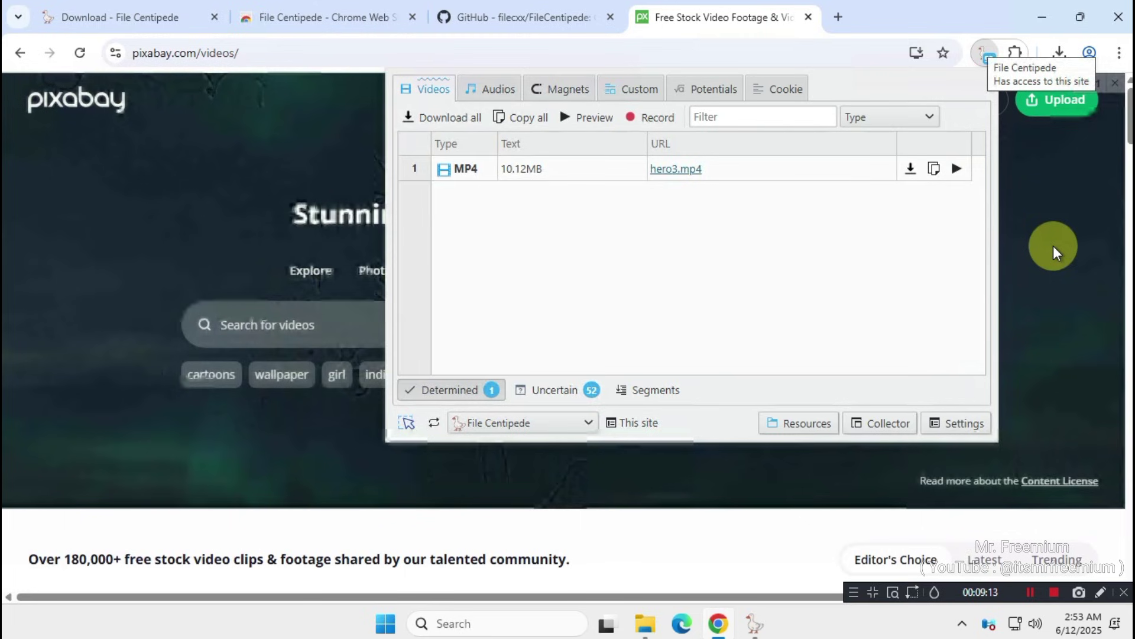
pyautogui.click(1052, 246)
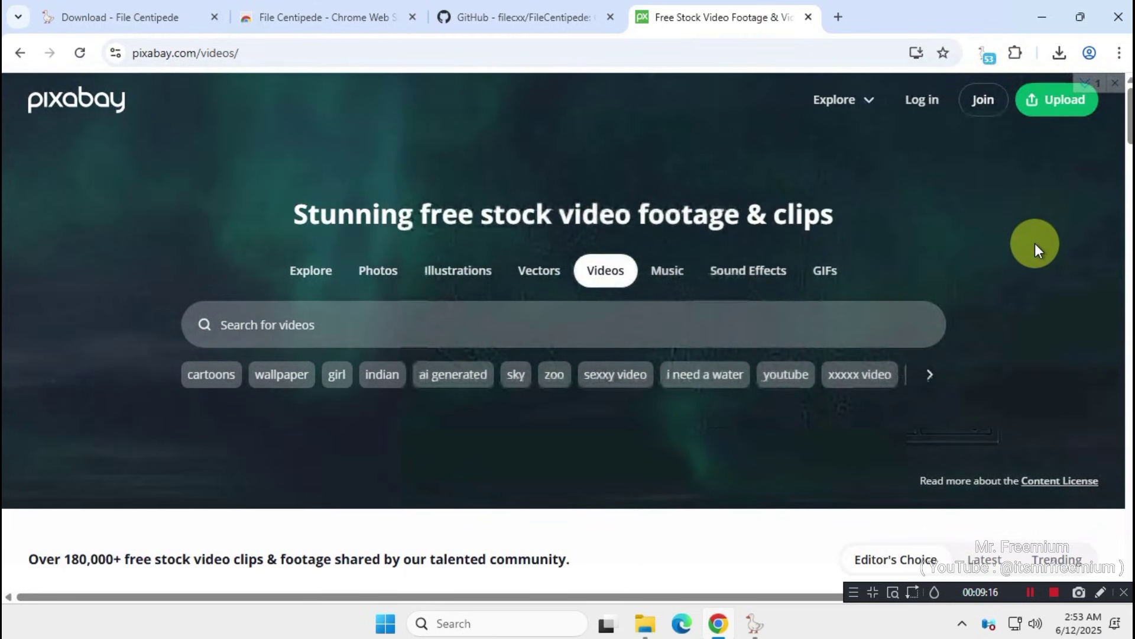
# Step: Open the page of the skateboarding woman video from the Editor's Choice clips and pause its playback
pyautogui.scroll(-5, 1034, 243)
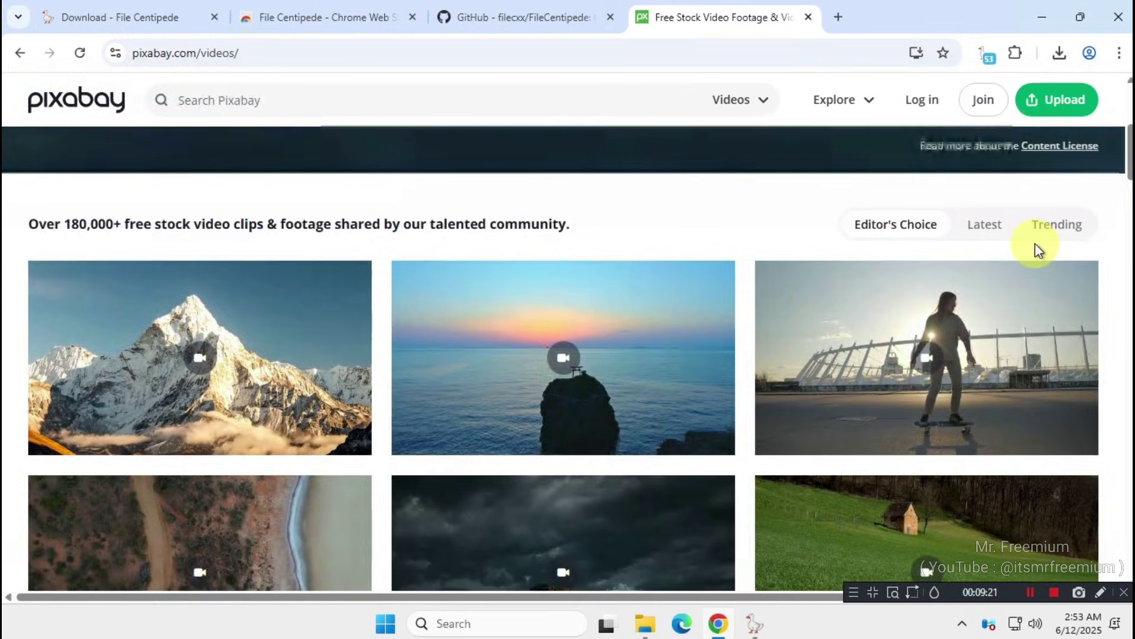
pyautogui.click(1016, 345)
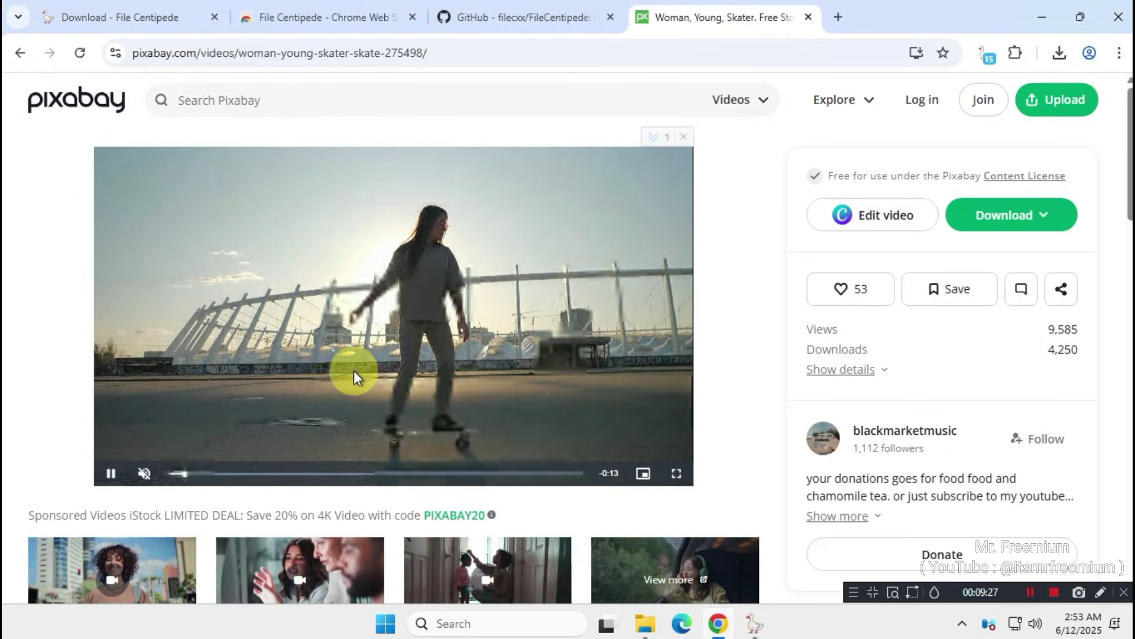
pyautogui.click(110, 473)
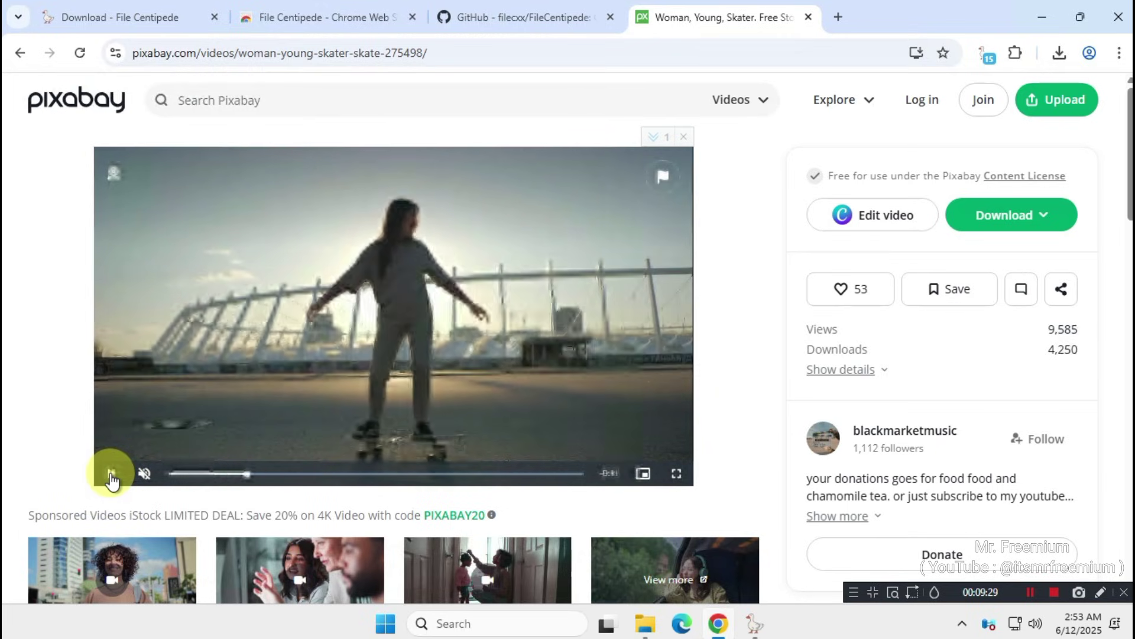
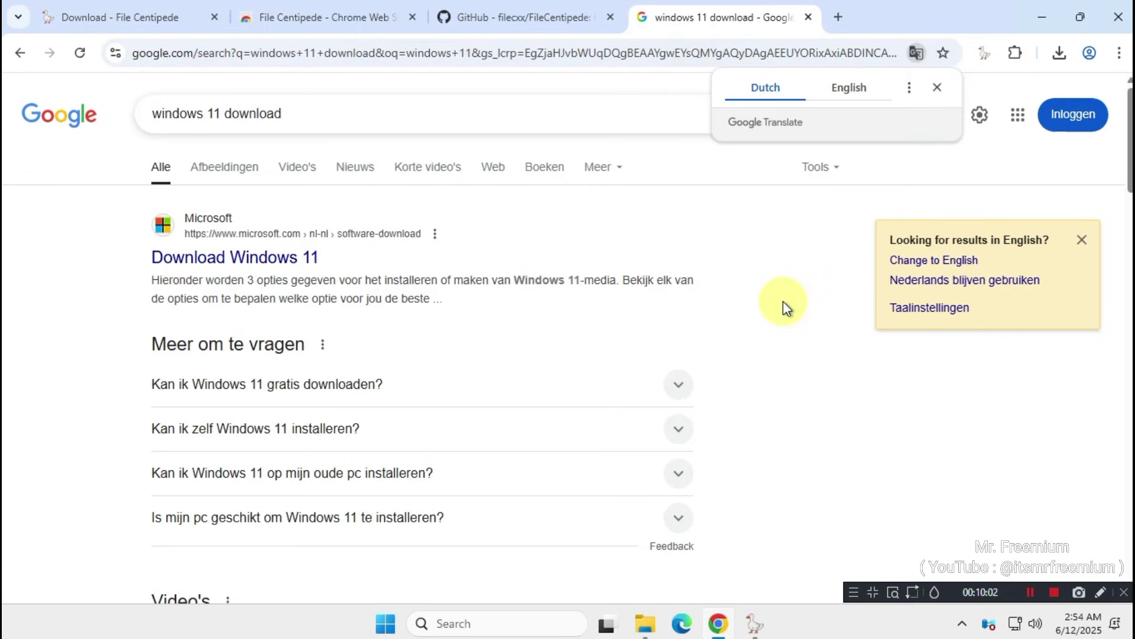
# Step: Dismiss the translation offer, open Microsoft's Download Windows 11 search result and decline the Copilot app banner
pyautogui.click(938, 87)
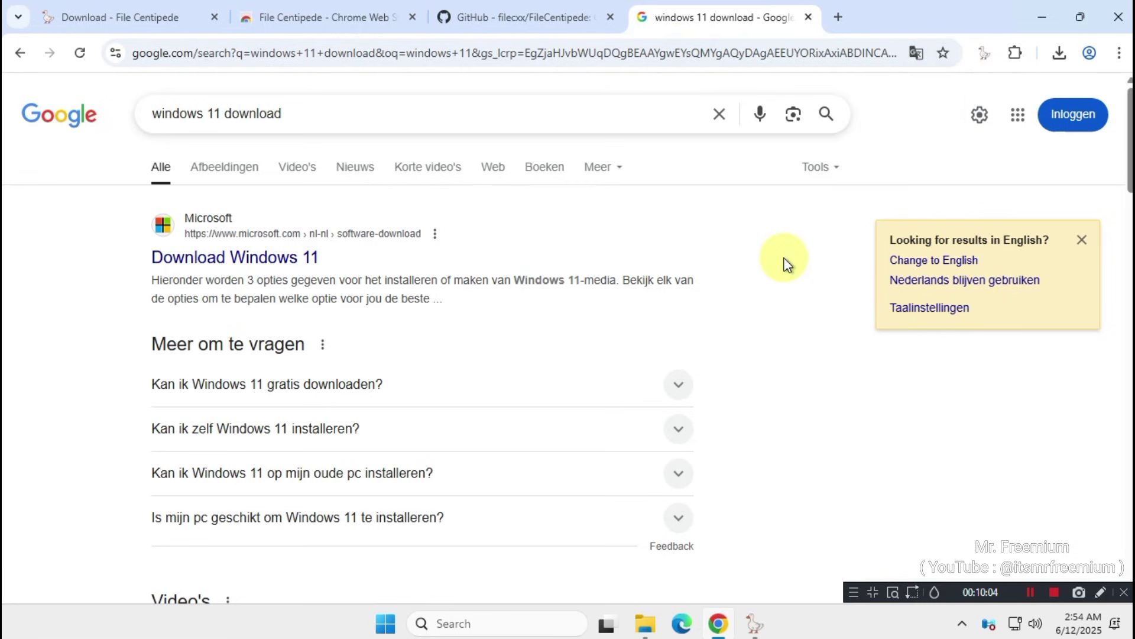
pyautogui.click(302, 258)
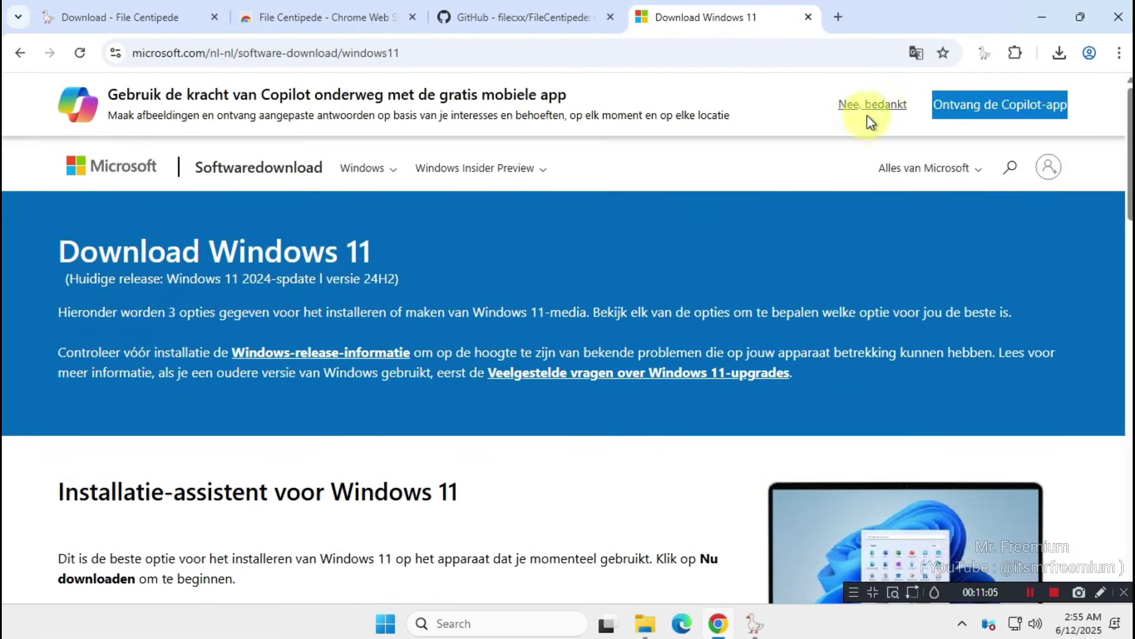
pyautogui.click(870, 105)
# Step: Load the English version of the Windows 11 download page by replacing nl-nl with en in its address
pyautogui.click(229, 53)
pyautogui.click(300, 53)
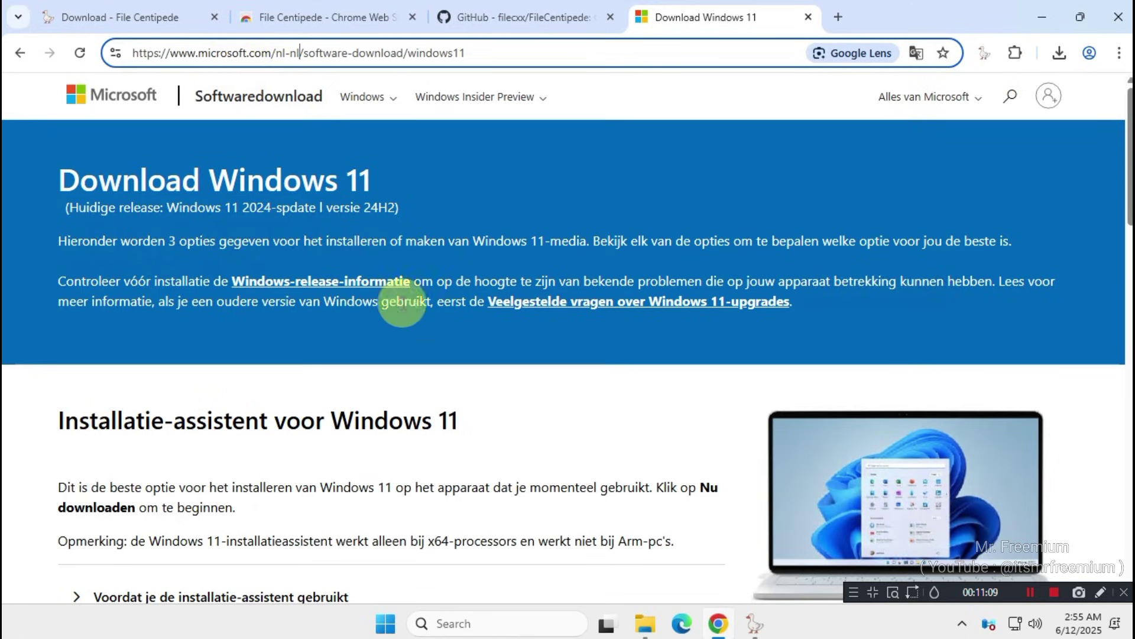
pyautogui.press('BackSpace')
pyautogui.press('BackSpace')
pyautogui.press('BackSpace')
pyautogui.press('BackSpace')
pyautogui.press('BackSpace')
pyautogui.write('e')
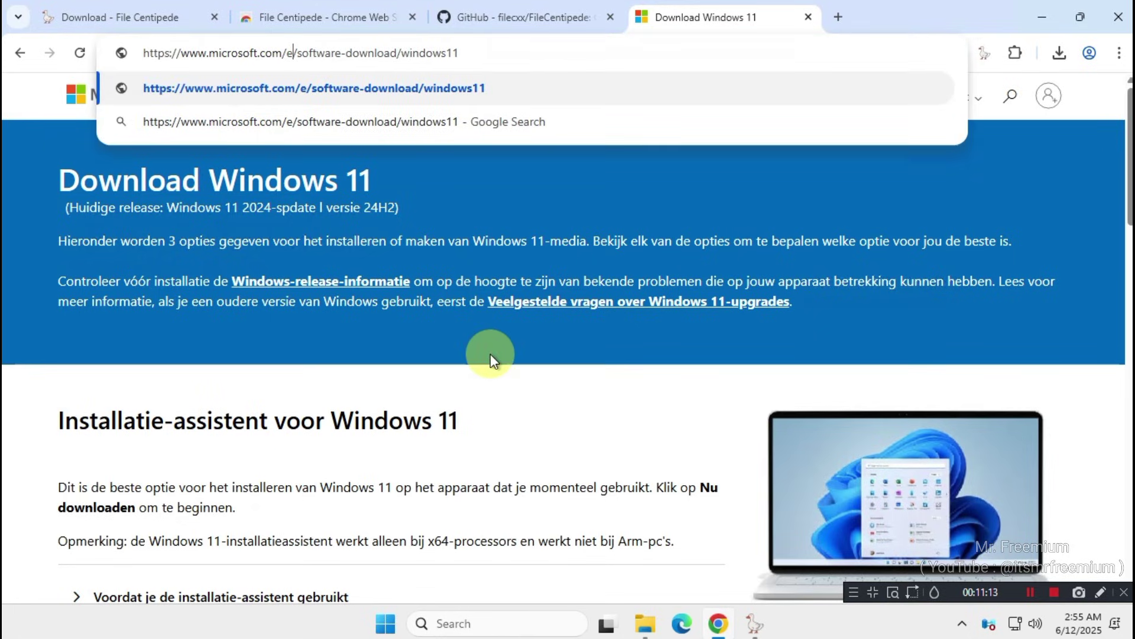
pyautogui.write('n')
pyautogui.press('Return')
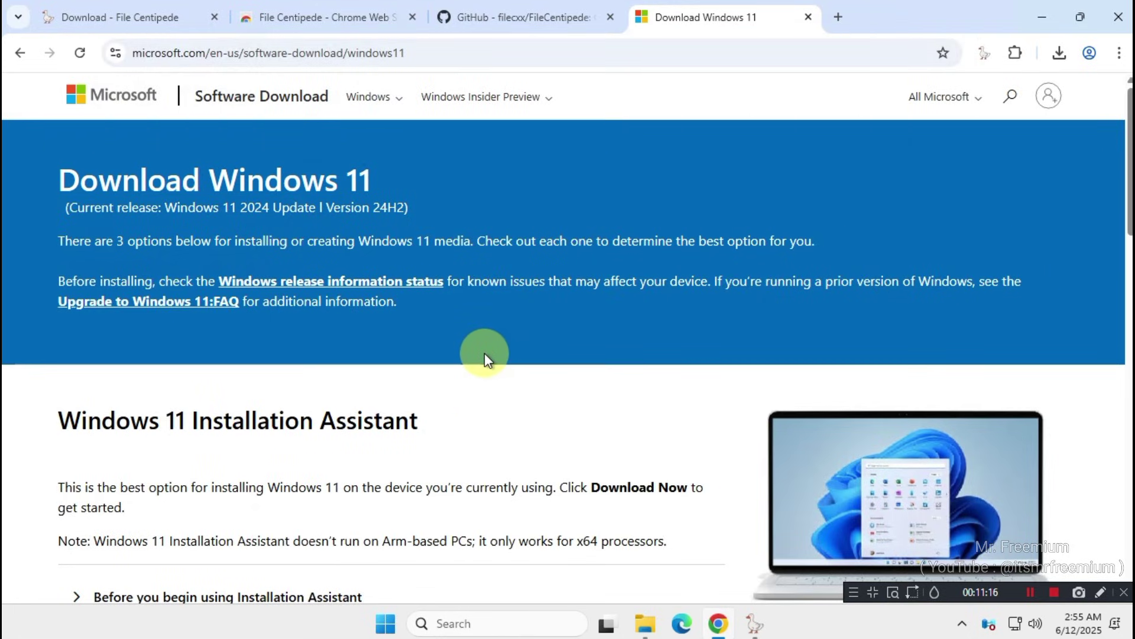
# Step: Select and confirm the Windows 11 multi-edition ISO for x64 devices, with English International as the product language
pyautogui.scroll(-15, 484, 352)
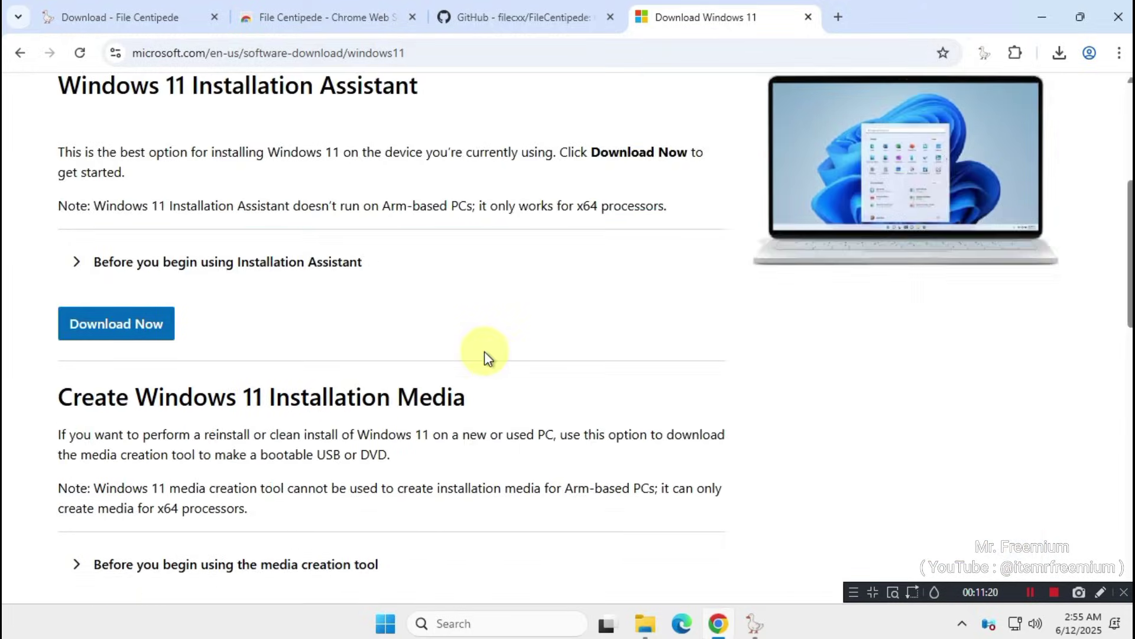
pyautogui.click(390, 261)
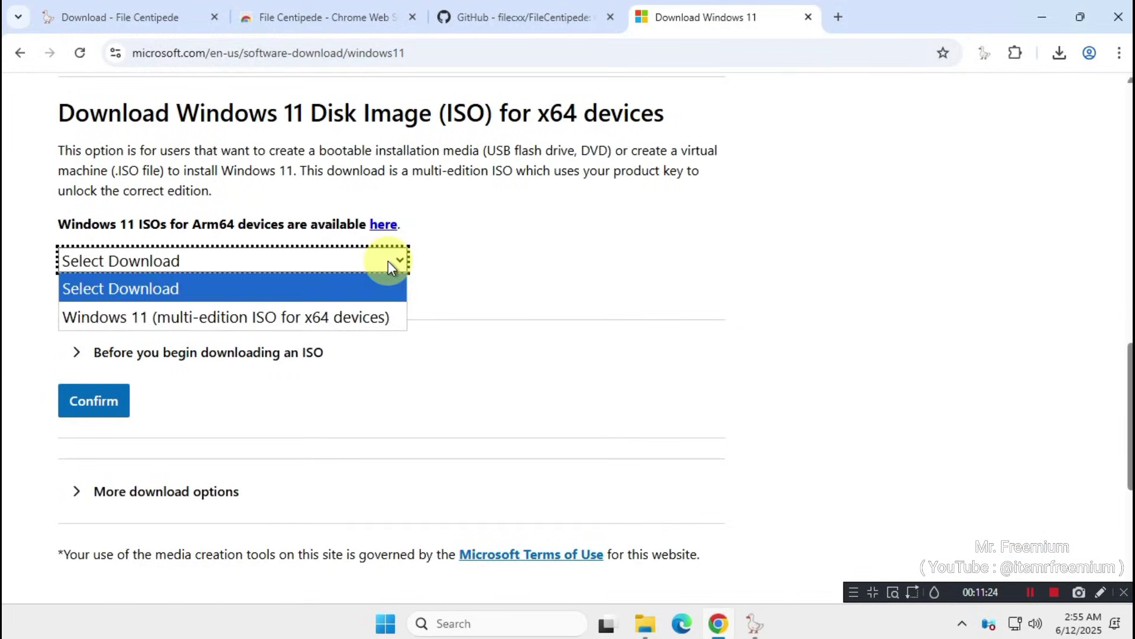
pyautogui.click(349, 313)
pyautogui.click(89, 407)
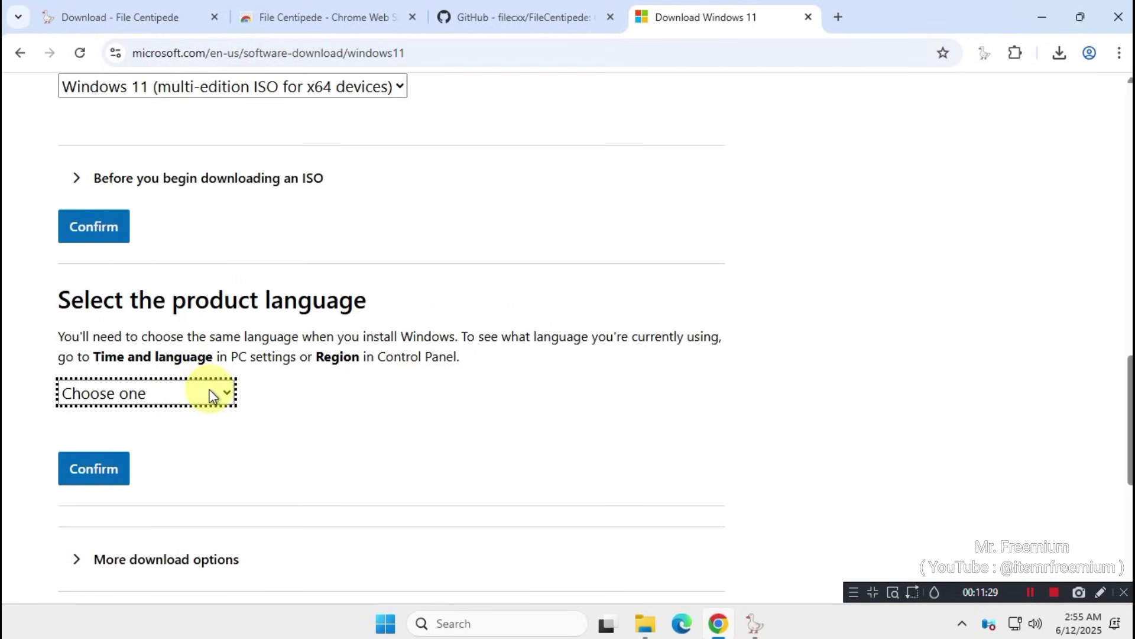
pyautogui.click(211, 393)
pyautogui.scroll(-1, 204, 332)
pyautogui.click(197, 307)
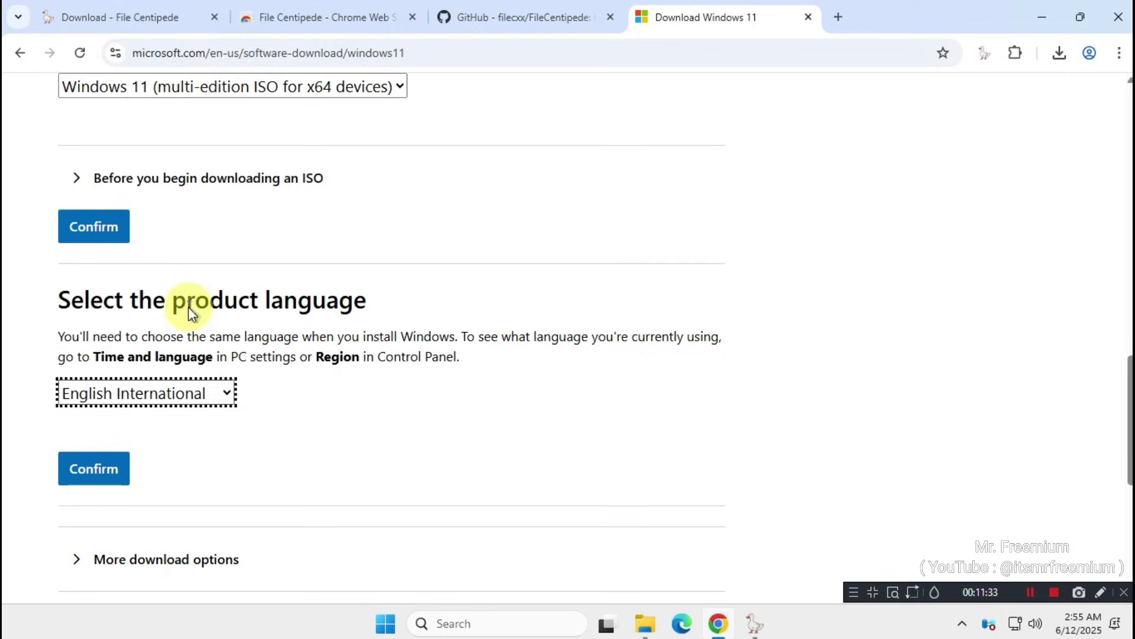
pyautogui.click(101, 468)
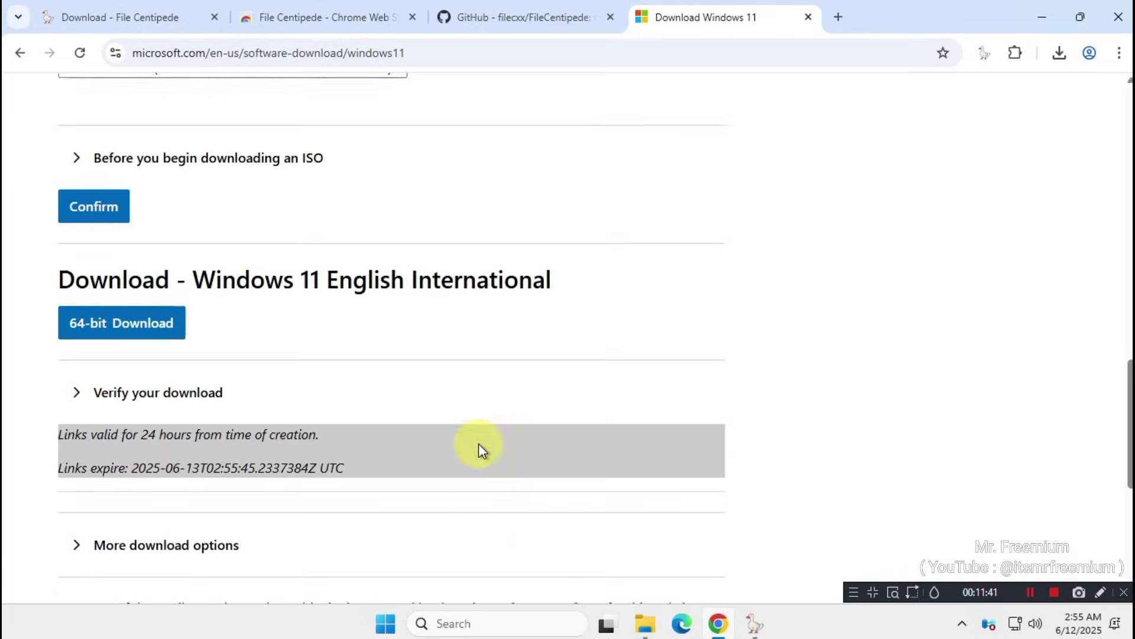
# Step: Start the 64-bit Windows 11 ISO download immediately through File Centipede and minimize Chrome
pyautogui.scroll(-3, 477, 444)
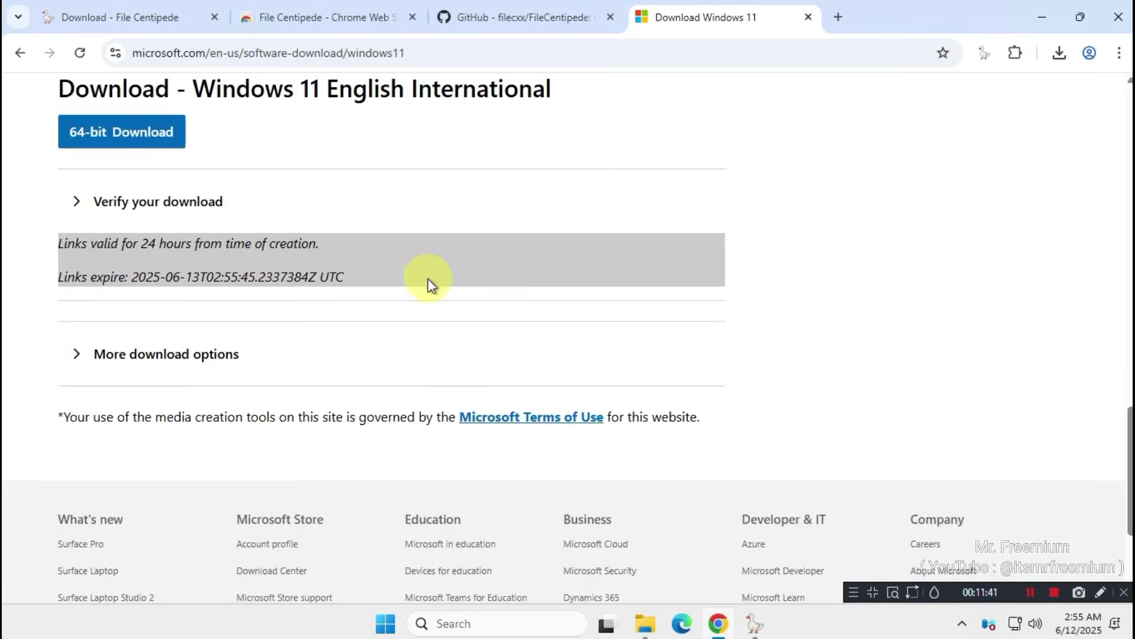
pyautogui.click(172, 141)
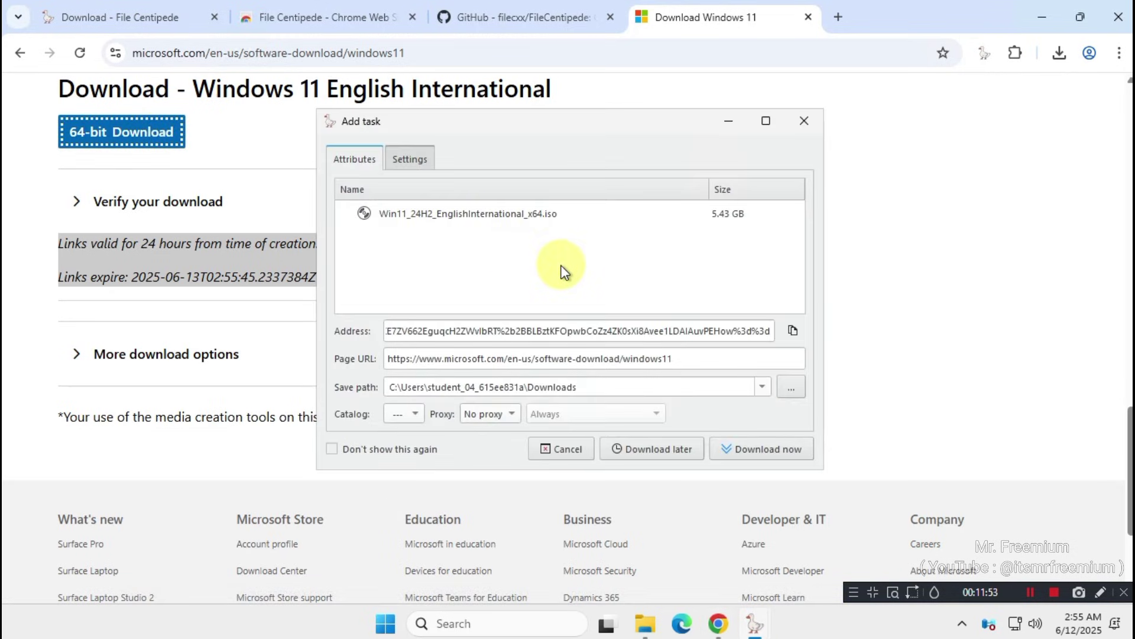
pyautogui.click(798, 450)
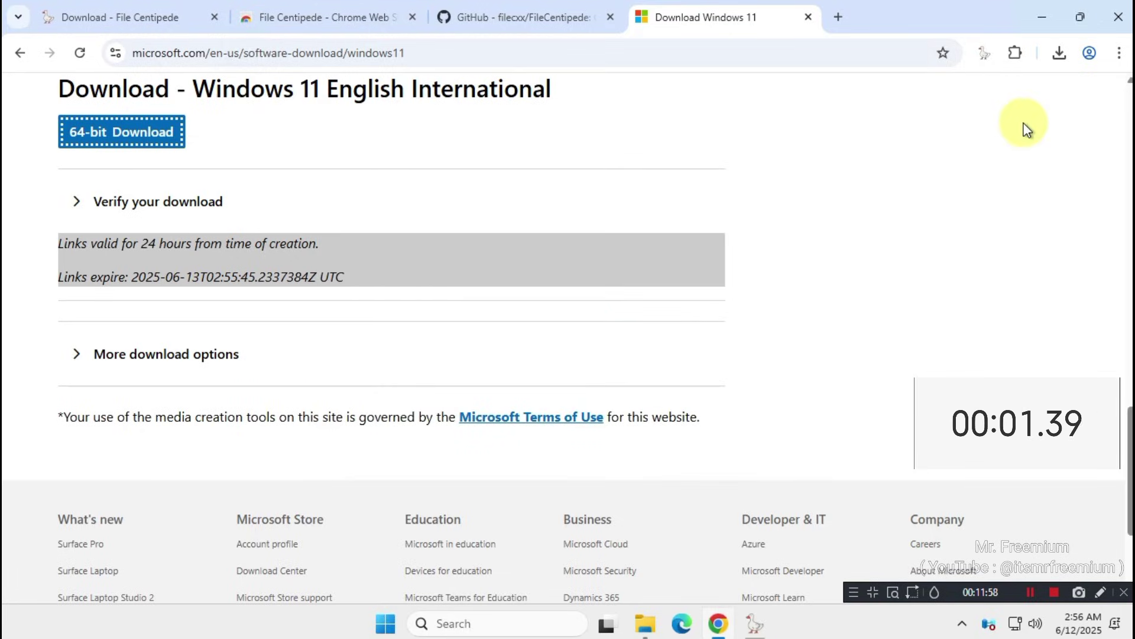
pyautogui.click(1043, 22)
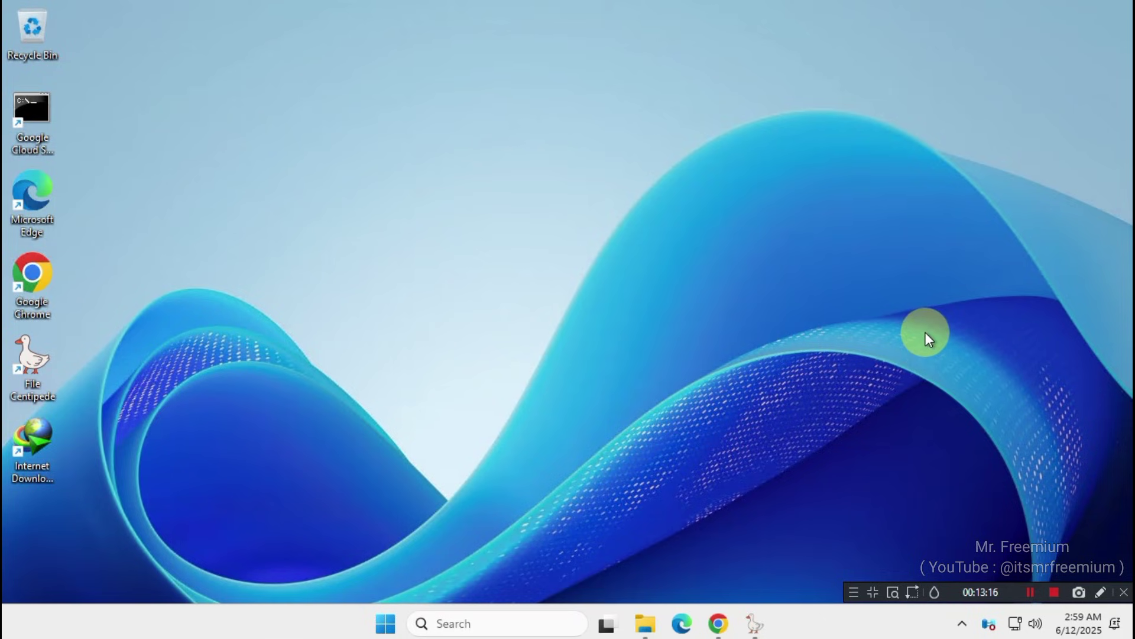
# Step: Open Internet Download Manager, copy the 64-bit download link from Chrome, minimize the browser and close File Centipede's Add task window
pyautogui.doubleClick(40, 438)
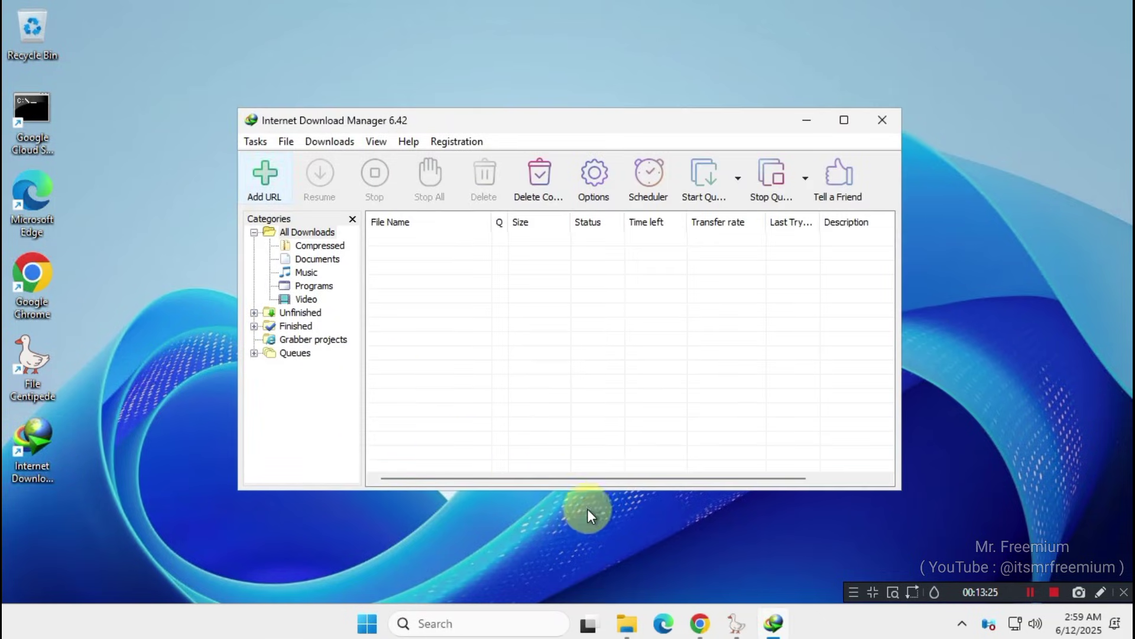
pyautogui.click(699, 625)
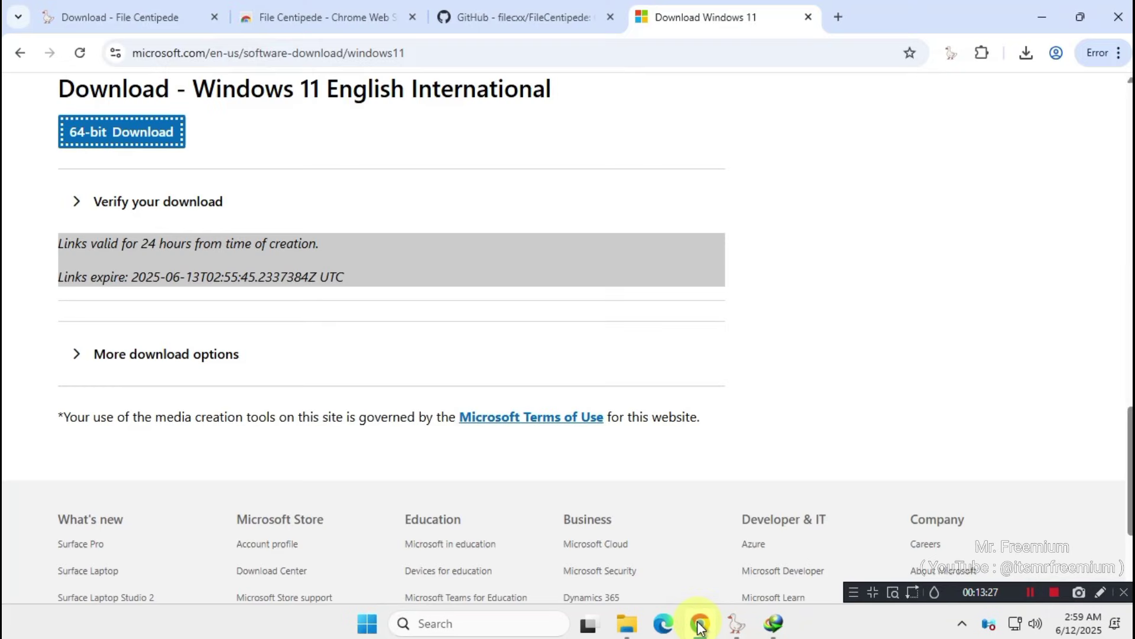
pyautogui.rightClick(140, 140)
pyautogui.click(284, 267)
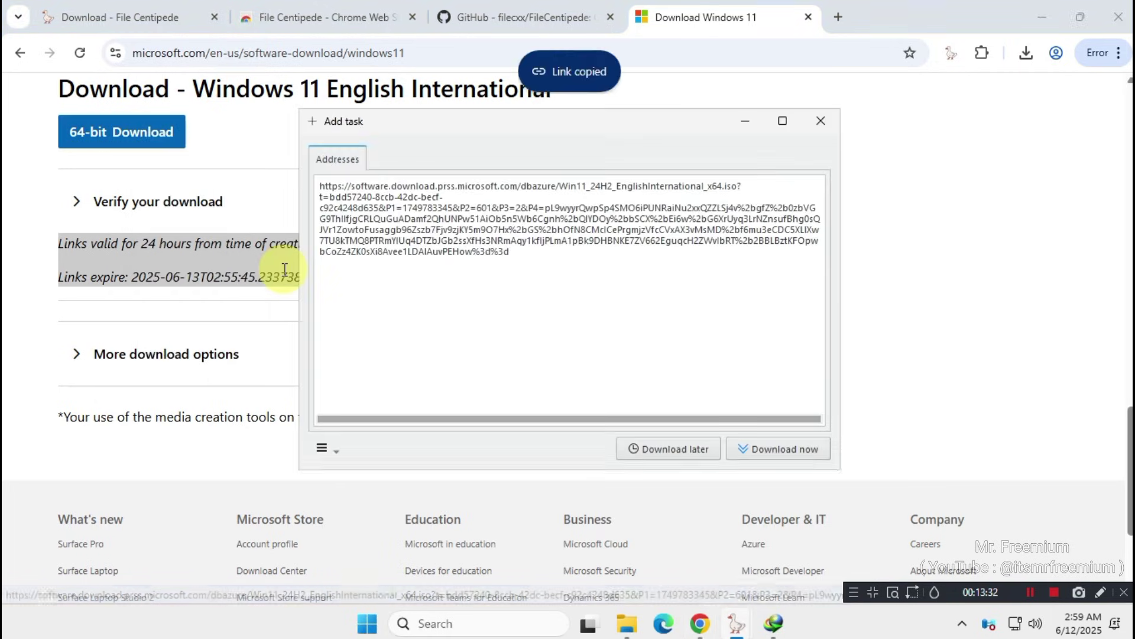
pyautogui.click(1044, 17)
pyautogui.click(821, 122)
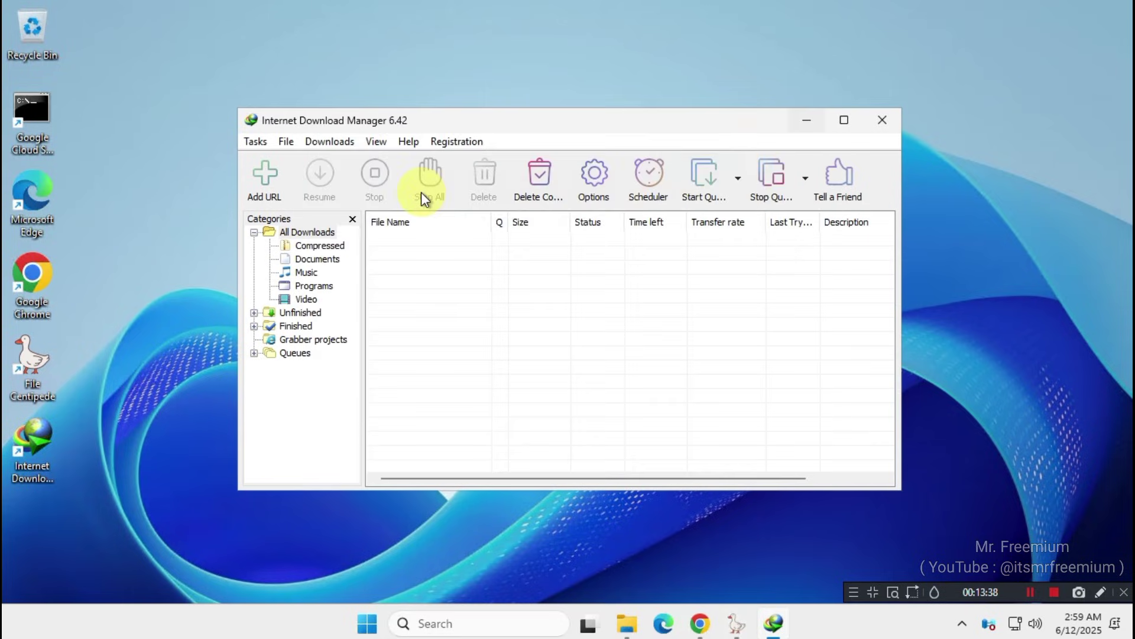
# Step: Add the copied Windows 11 ISO address to Internet Download Manager, minimize its main window and start the download
pyautogui.click(267, 175)
pyautogui.click(762, 291)
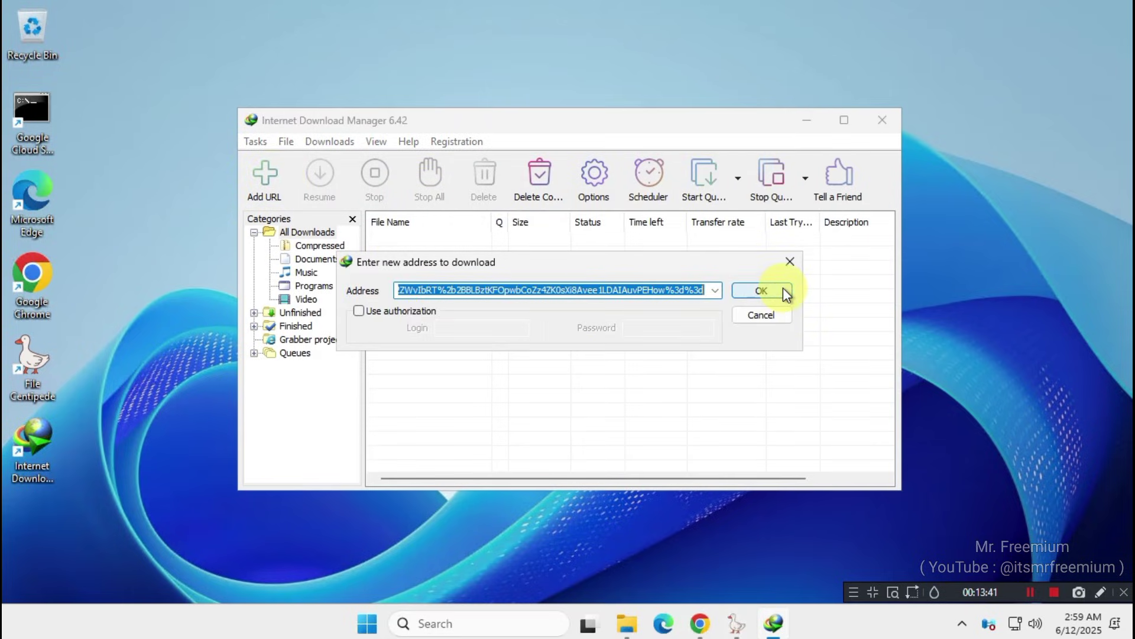
pyautogui.click(809, 121)
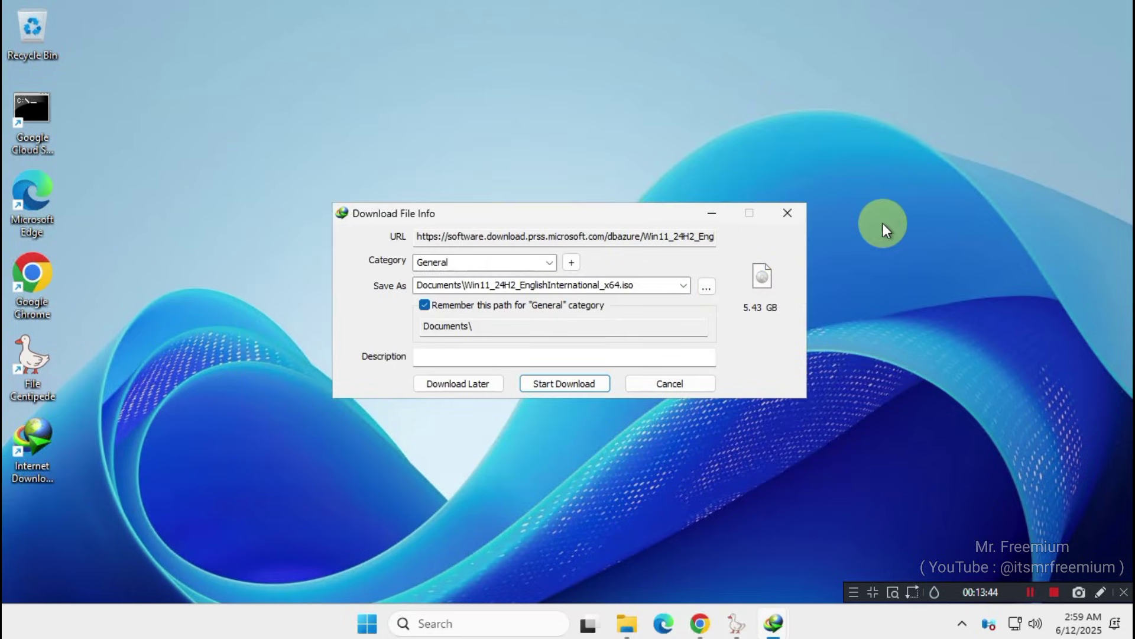
pyautogui.click(600, 385)
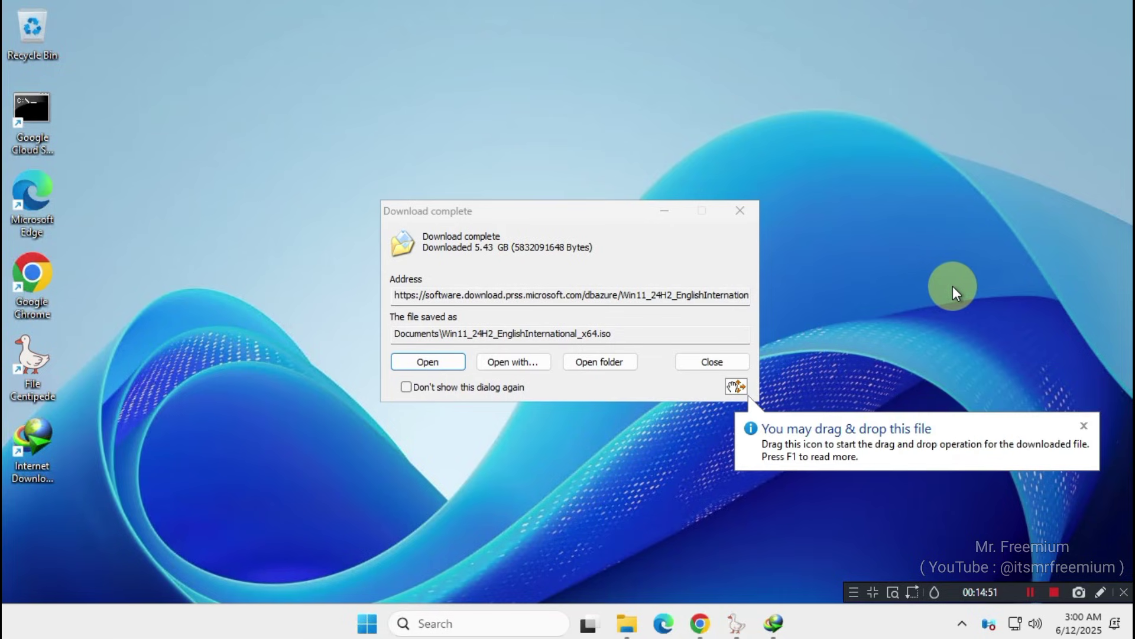
# Step: Close the Download complete dialog, copy the 64-bit Windows 11 download link from Chrome and minimize the browser
pyautogui.click(721, 362)
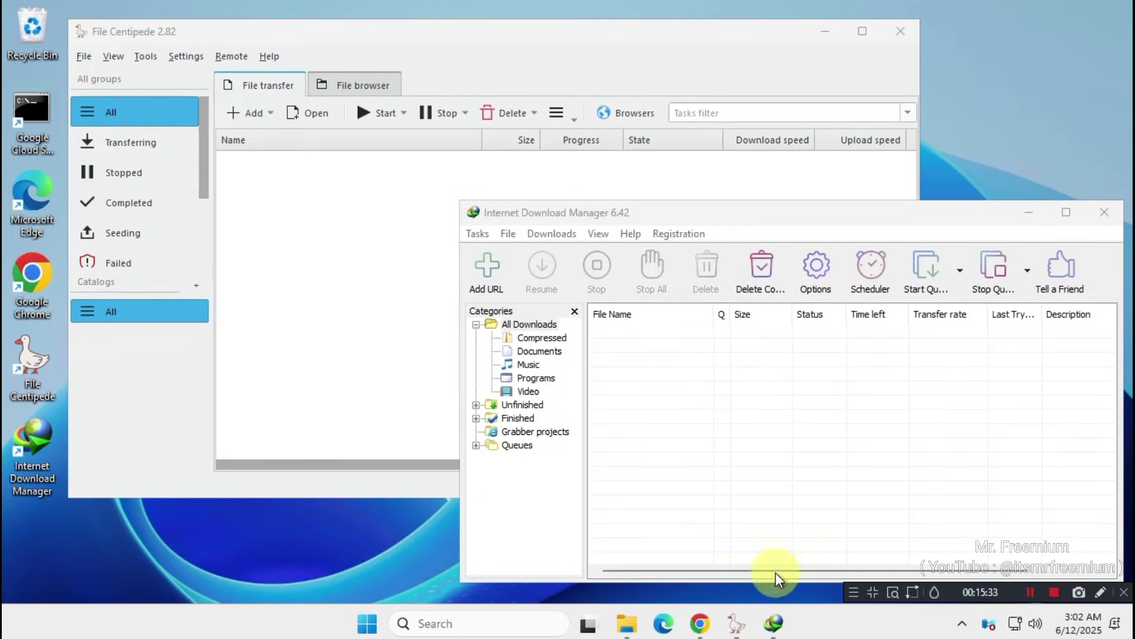
pyautogui.click(700, 622)
pyautogui.rightClick(150, 149)
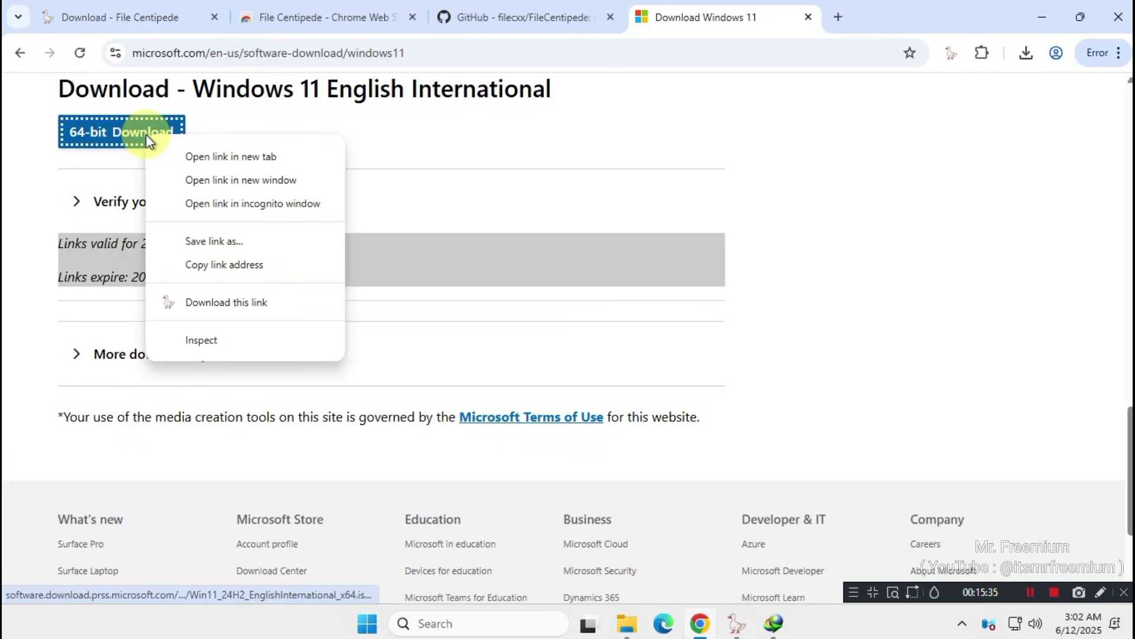
pyautogui.click(300, 268)
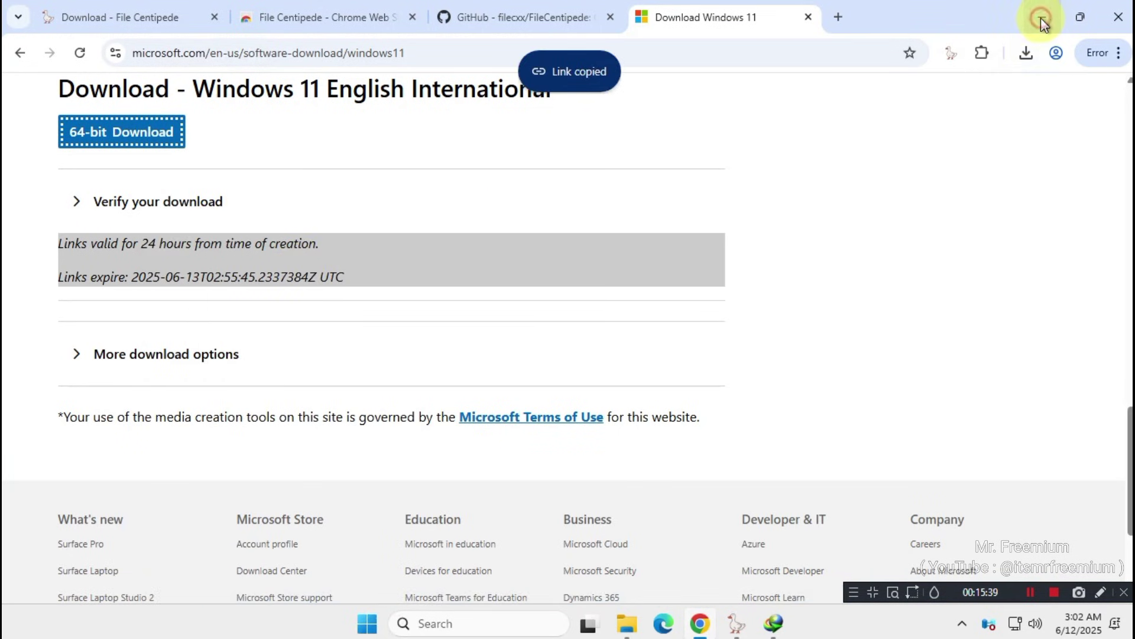
pyautogui.click(1042, 17)
# Step: Add the copied ISO address to Internet Download Manager, minimize its main window and move Download File Info clear of File Centipede's controls
pyautogui.click(489, 273)
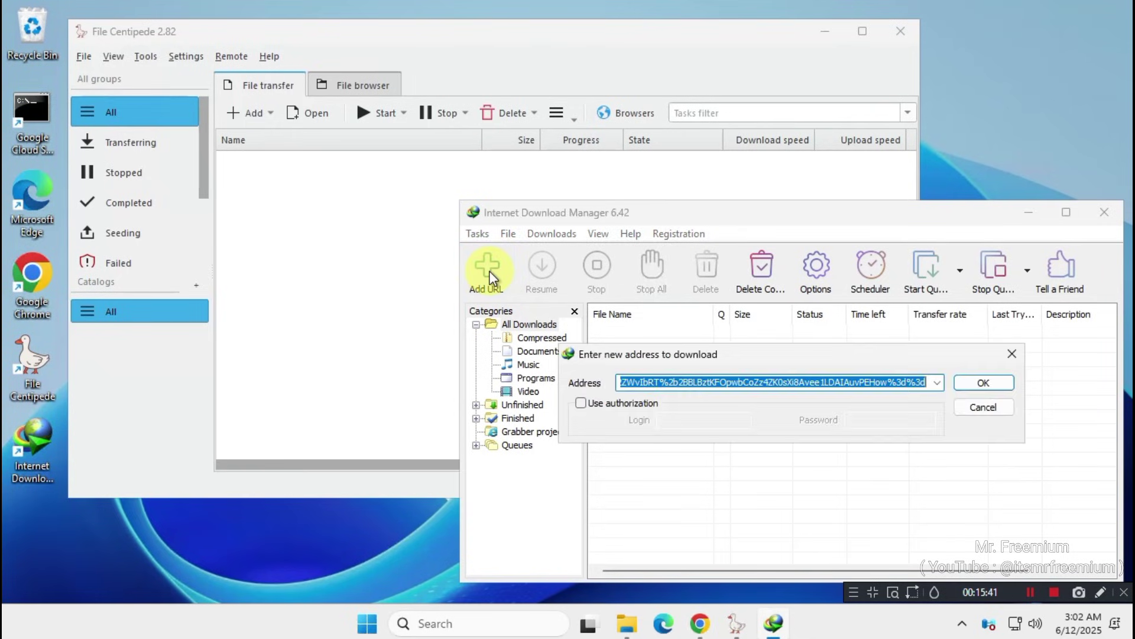
pyautogui.click(967, 384)
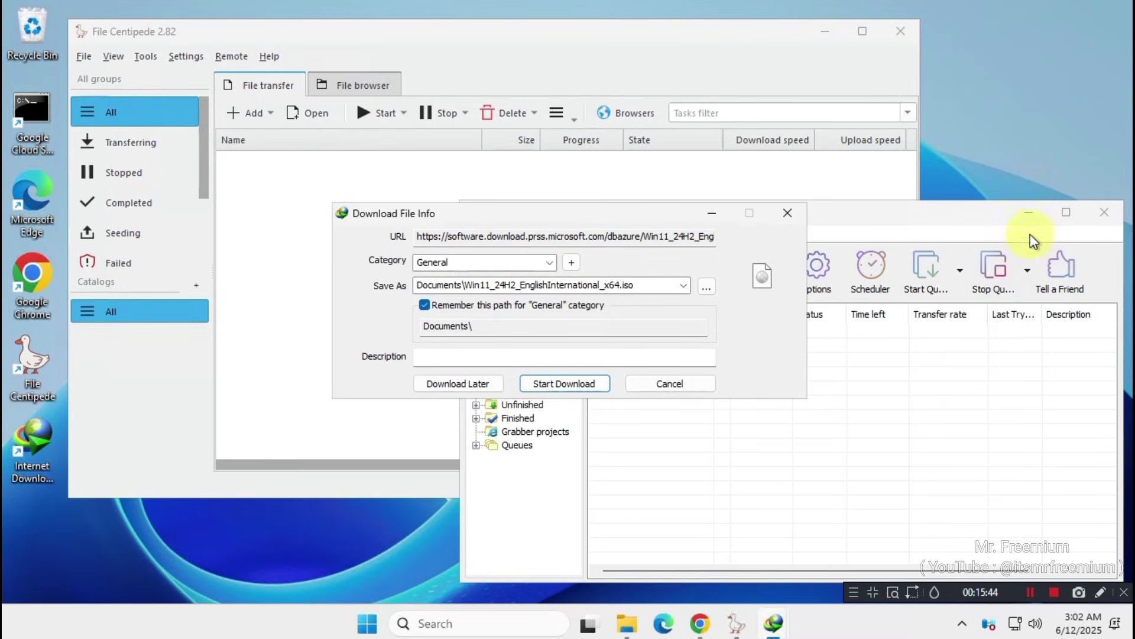
pyautogui.click(1029, 212)
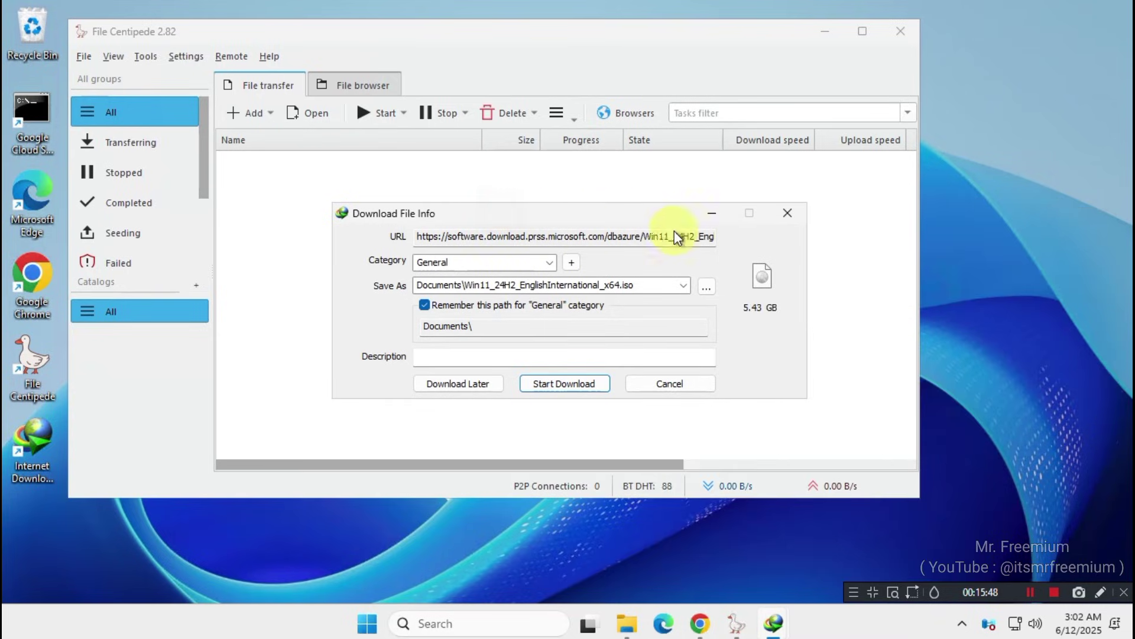
pyautogui.moveTo(675, 232); pyautogui.dragTo(905, 251)
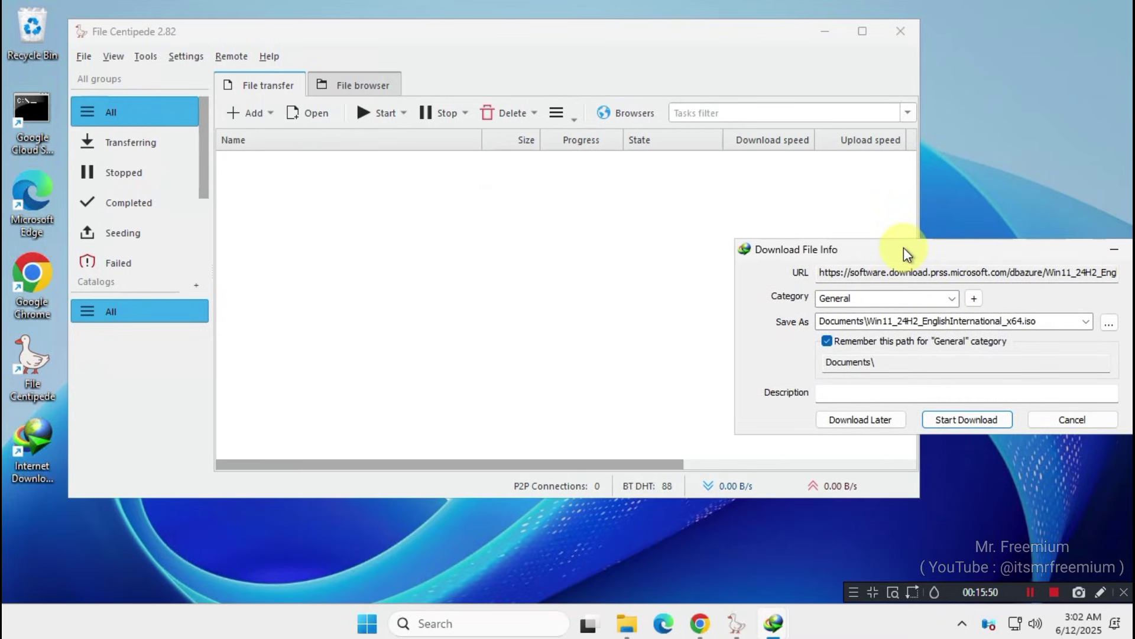
# Step: Add a File Centipede task with the copied Windows 11 ISO link and start downloading it immediately
pyautogui.click(235, 112)
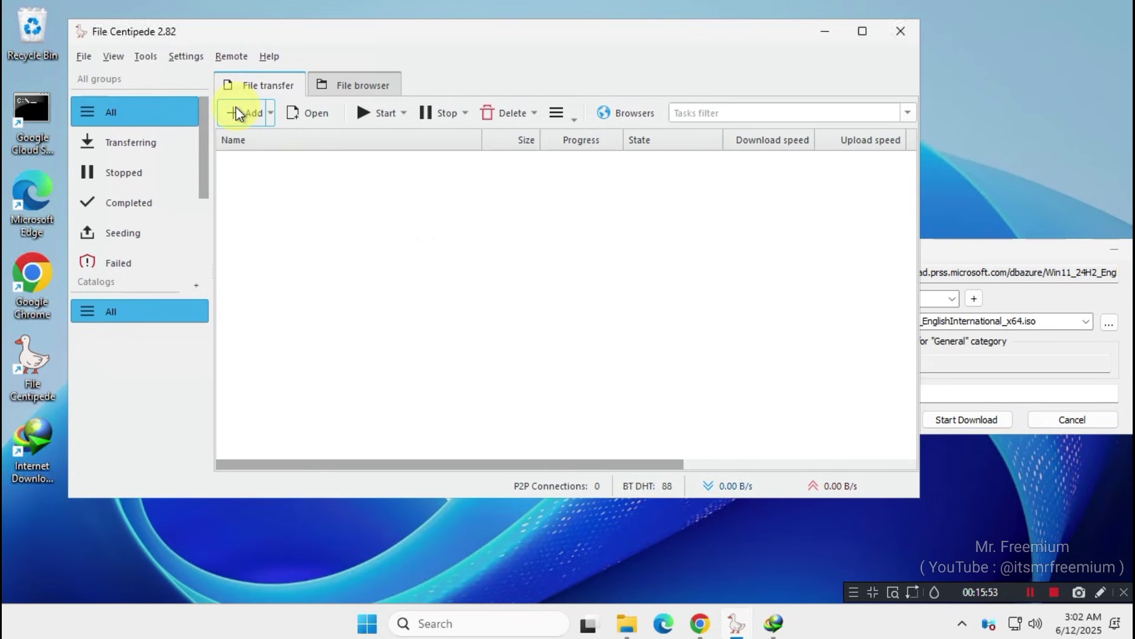
pyautogui.click(410, 206)
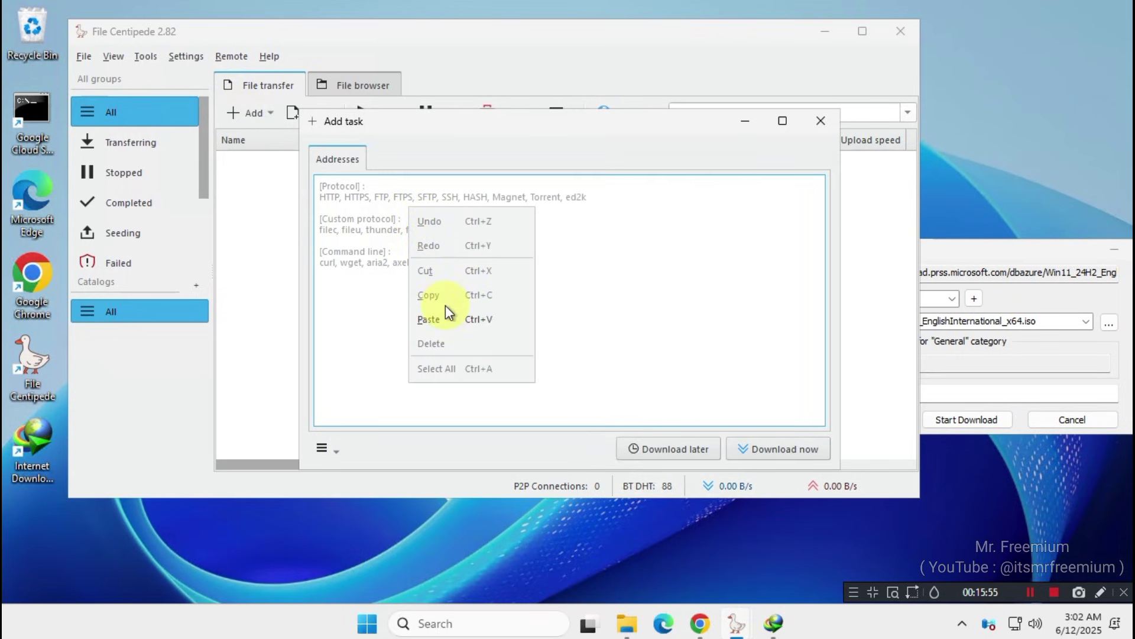
pyautogui.click(516, 317)
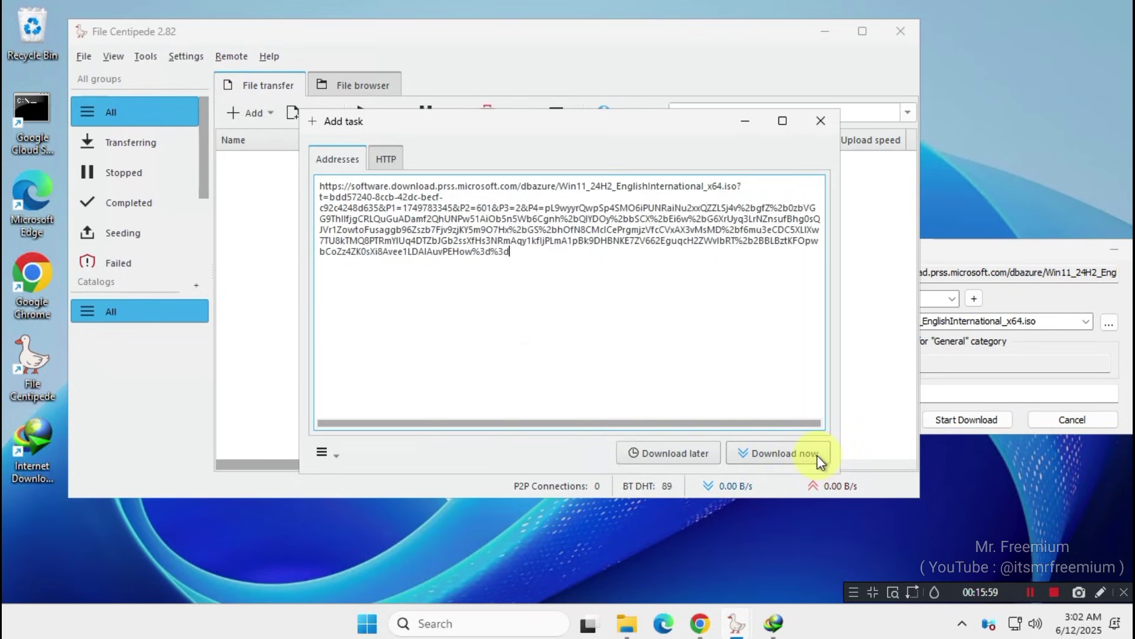
pyautogui.click(800, 450)
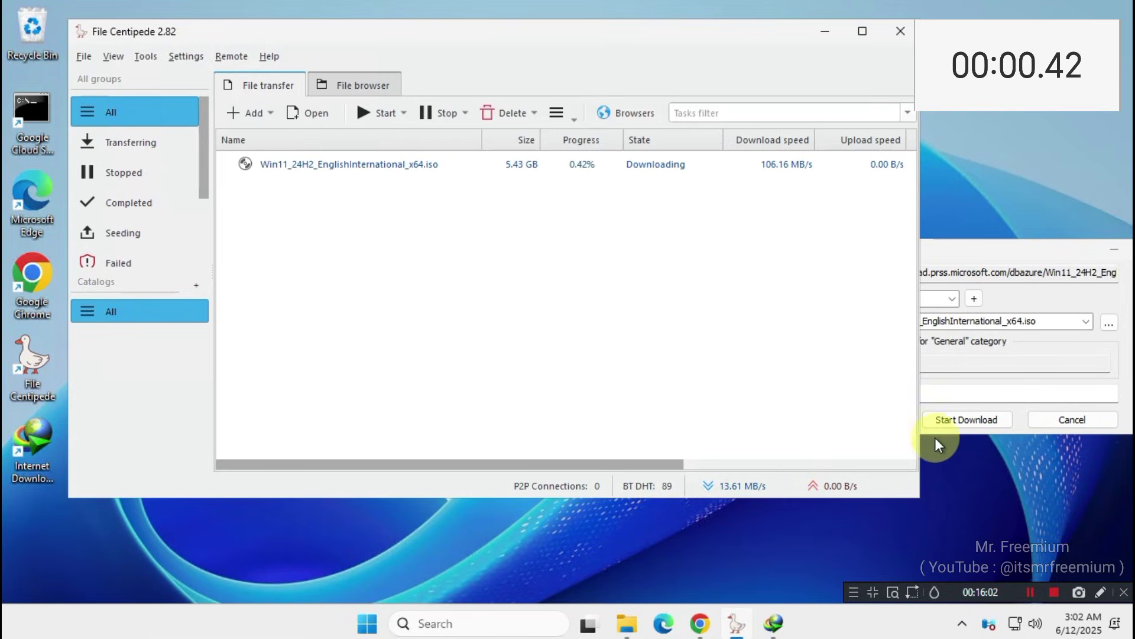
# Step: Start the prepared ISO download in Internet Download Manager and move its progress window below File Centipede's task row
pyautogui.click(967, 420)
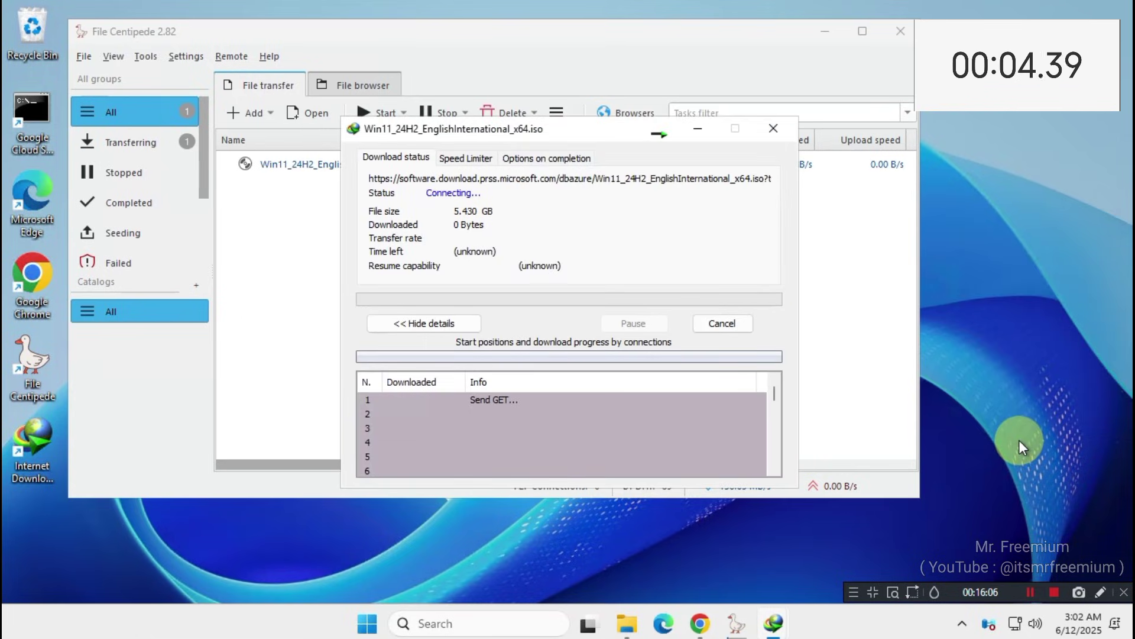
pyautogui.click(496, 129)
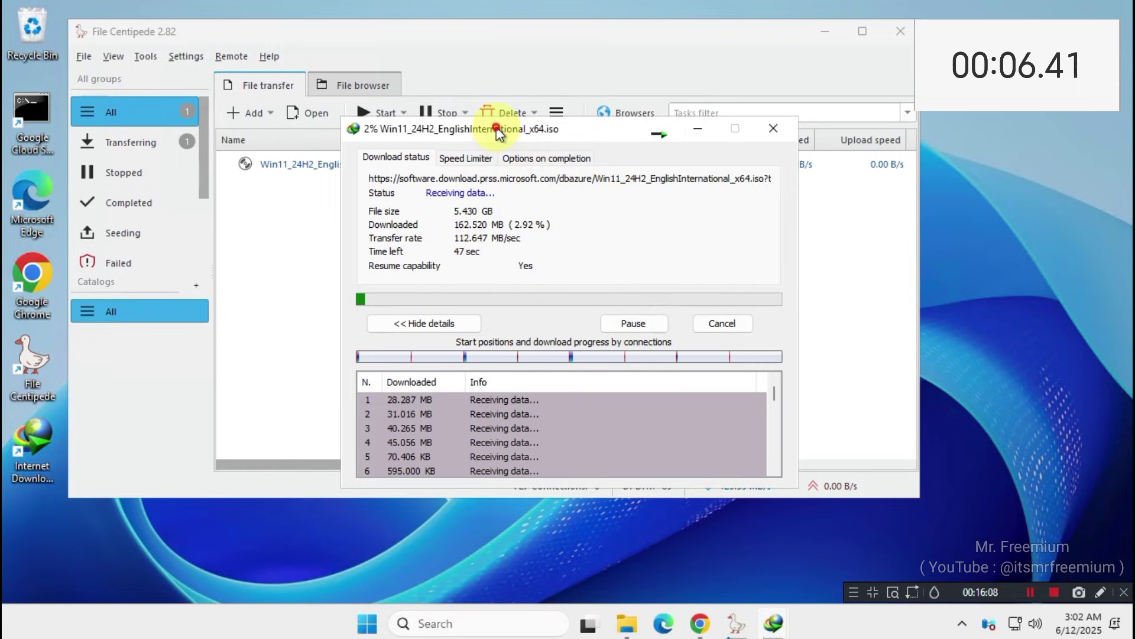
pyautogui.moveTo(496, 129); pyautogui.dragTo(517, 200)
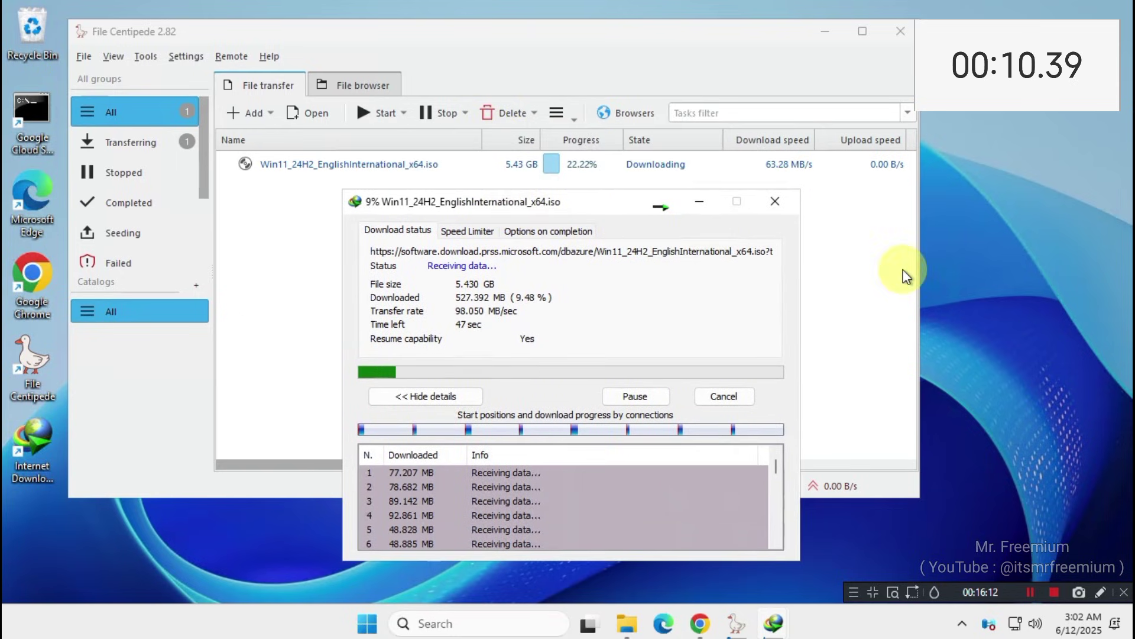